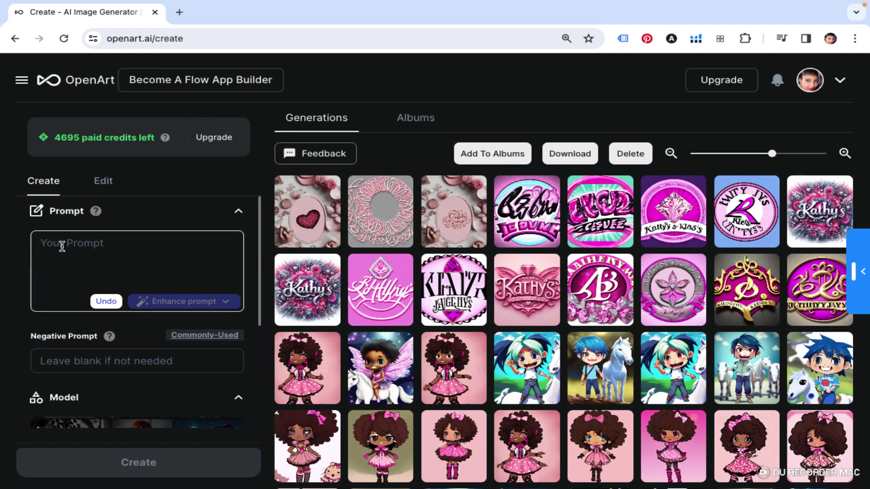
- View the details of the heart logo image and reopen the image creation page from the home page
click(311, 220)
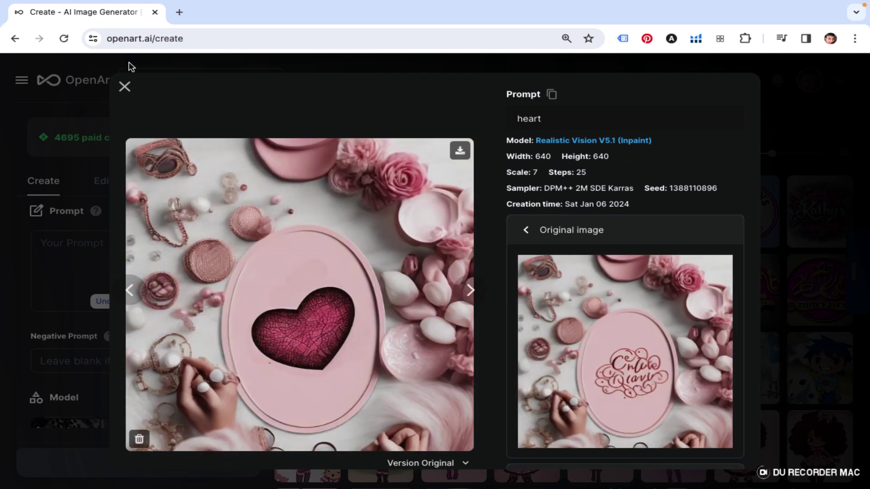
click(17, 40)
click(15, 39)
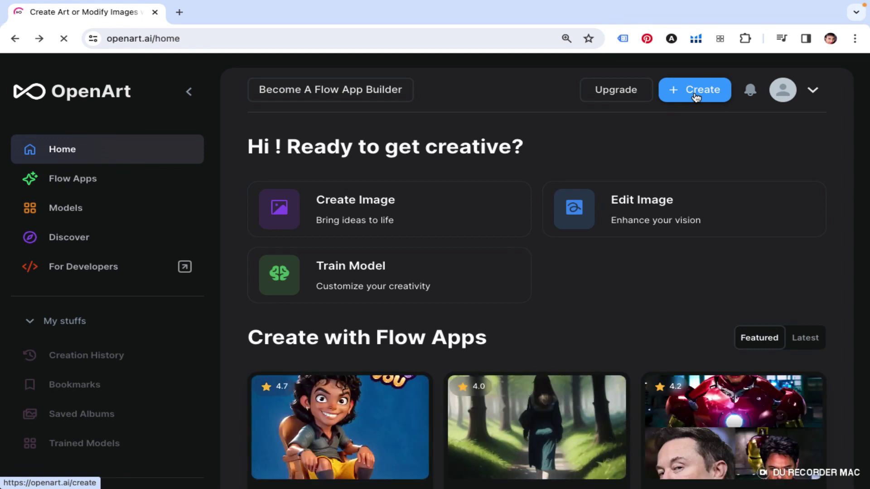
click(719, 95)
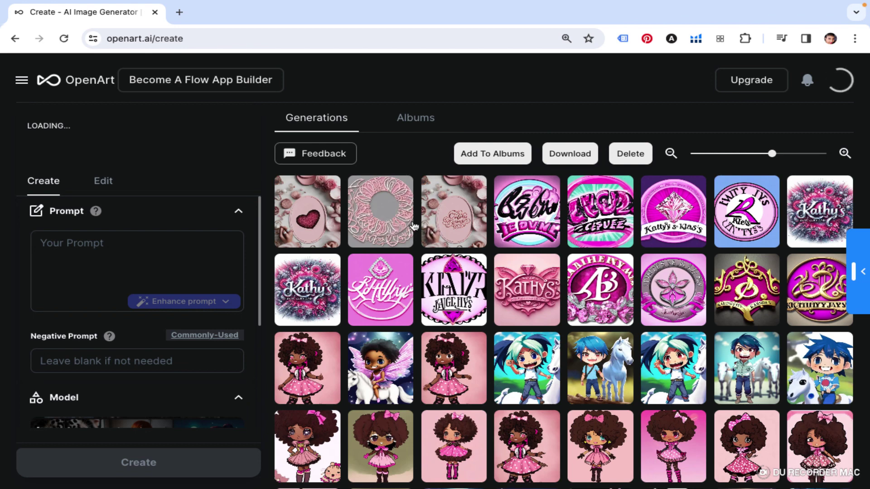
- Open the pink oval logo with red script lettering for editing and mask the lettering inside the oval
click(450, 222)
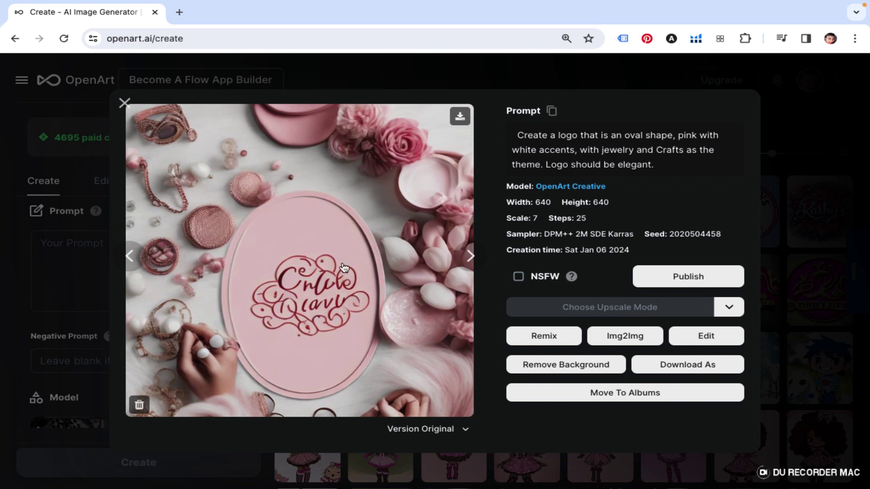
click(704, 335)
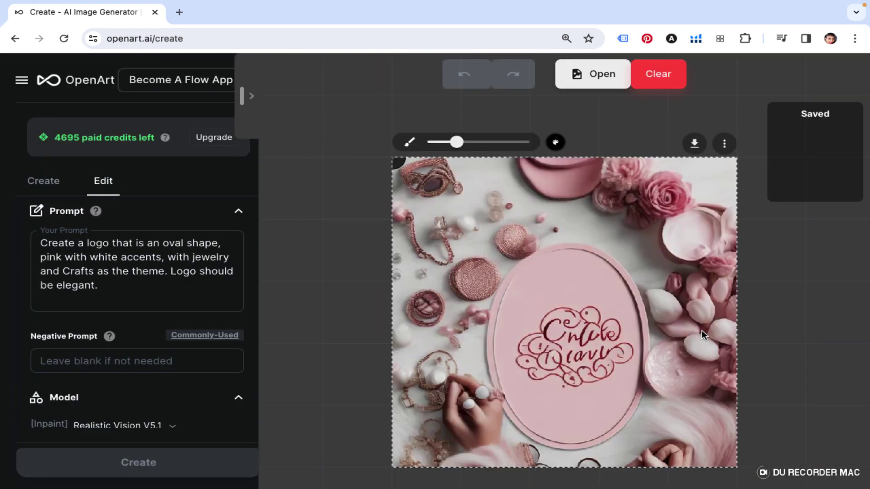
click(549, 322)
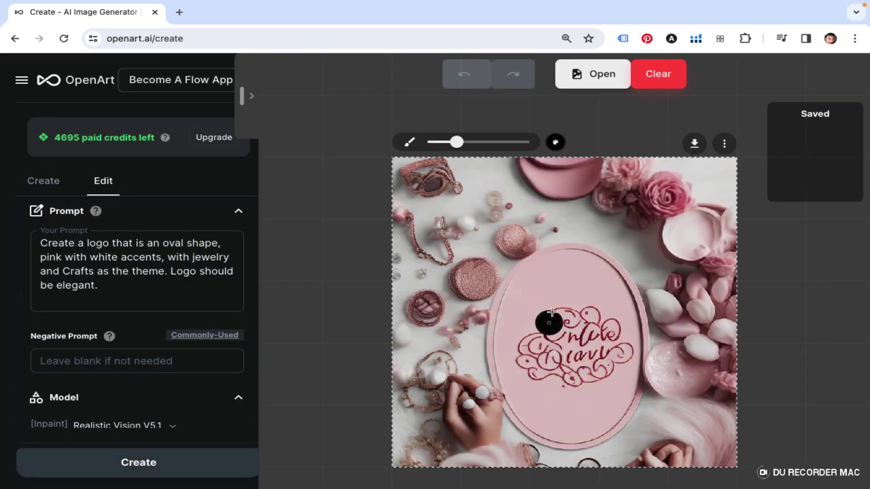
mouse_move(584, 347)
mouse_down()
mouse_move(539, 351)
mouse_move(532, 362)
mouse_move(527, 337)
mouse_move(521, 370)
mouse_move(569, 383)
mouse_move(623, 359)
mouse_move(636, 342)
mouse_move(582, 313)
mouse_move(562, 365)
mouse_move(563, 313)
mouse_move(588, 312)
mouse_move(612, 332)
mouse_move(562, 349)
mouse_up()
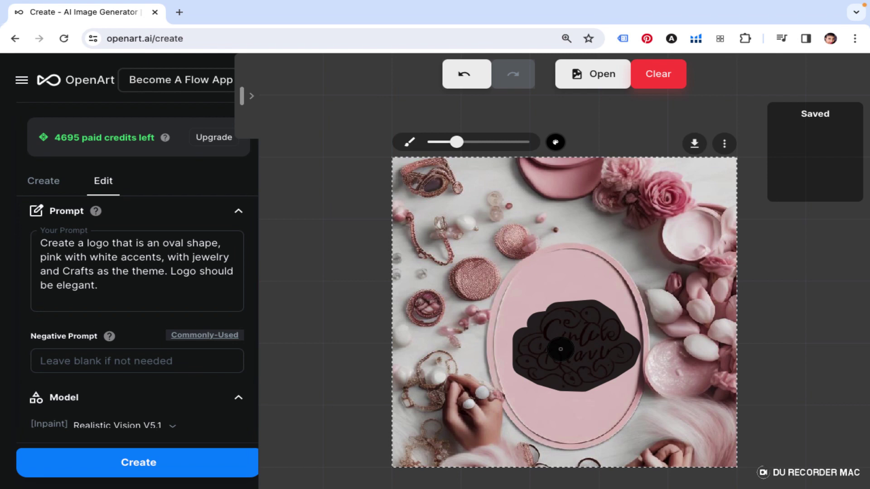
- Copy the original logo prompt, replace it with "heart", and generate the masked area
click(114, 274)
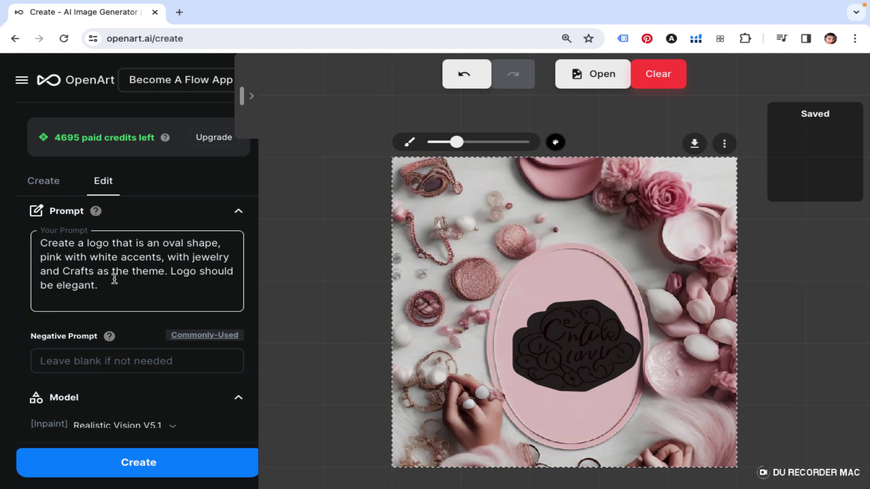
drag(98, 286, 31, 237)
key(super+c)
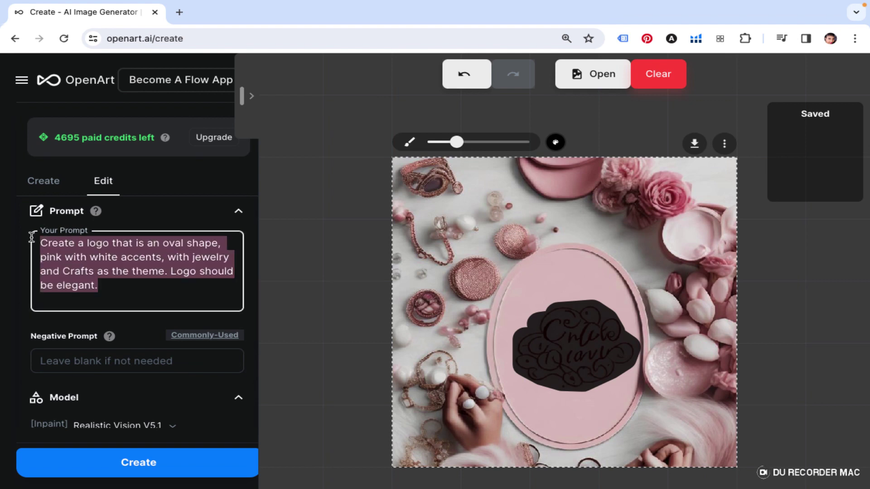
text(heart)
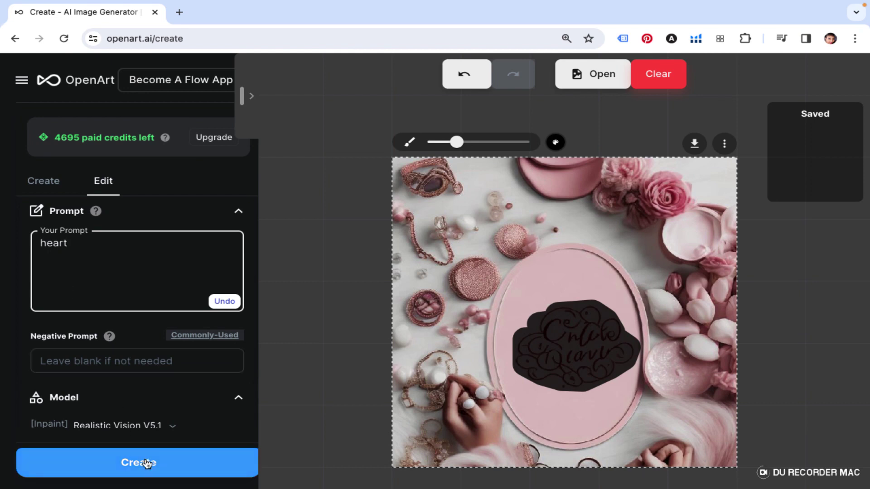
click(146, 462)
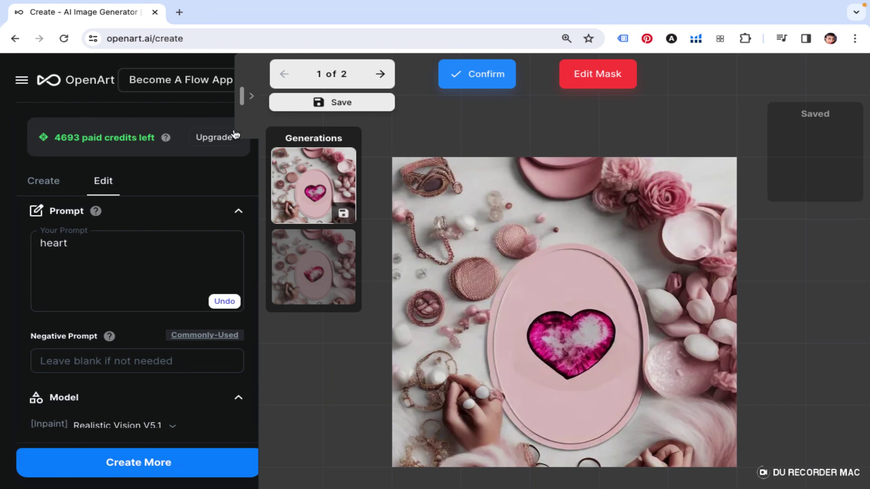
- Return to the creation page and generate new images from the copied prompt for an elegant oval pink logo with a jewelry and Crafts theme
click(15, 39)
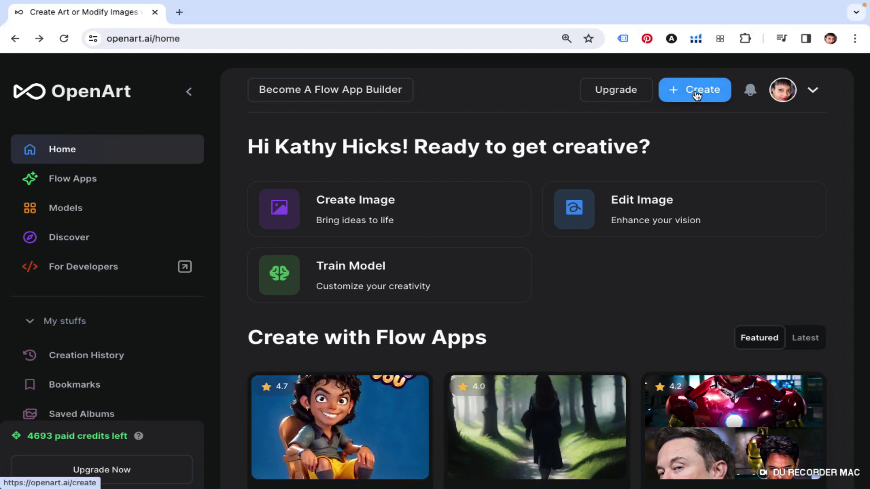
click(697, 96)
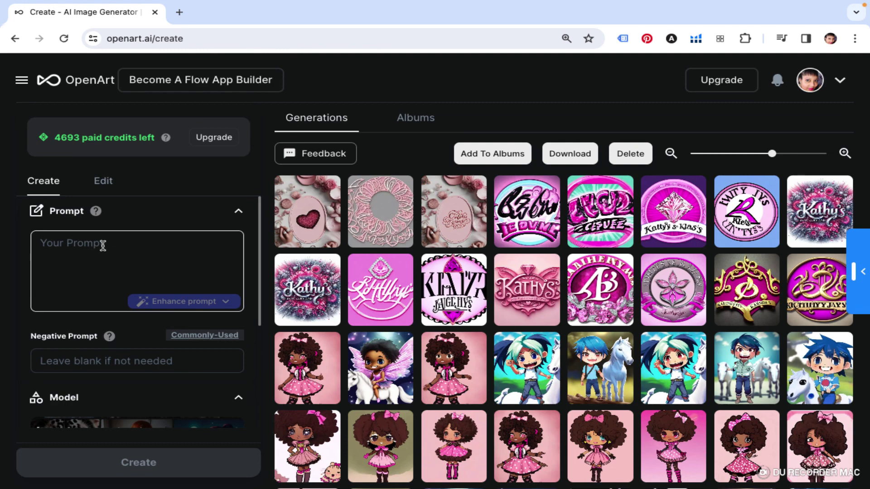
click(103, 246)
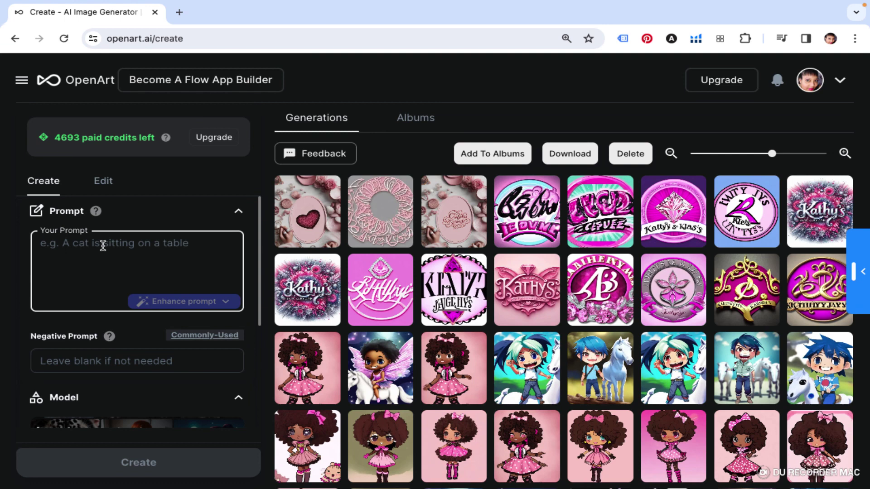
key(super+v)
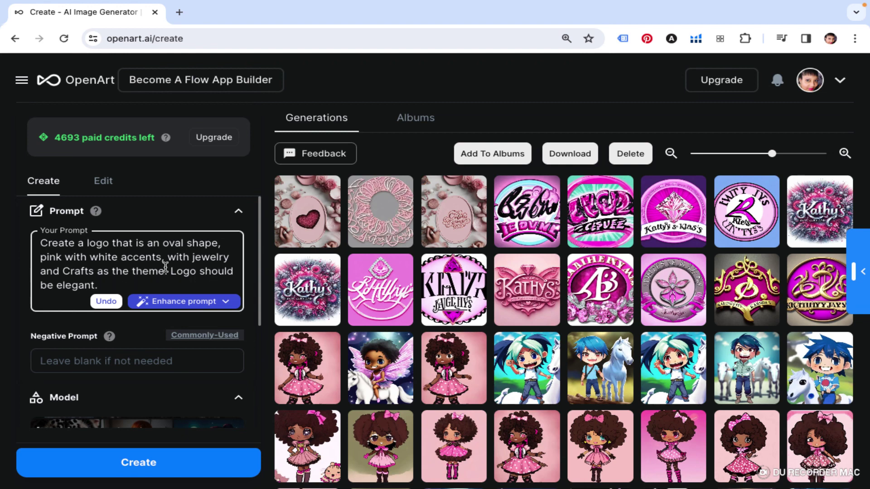
mouse_move(325, 218)
click(143, 459)
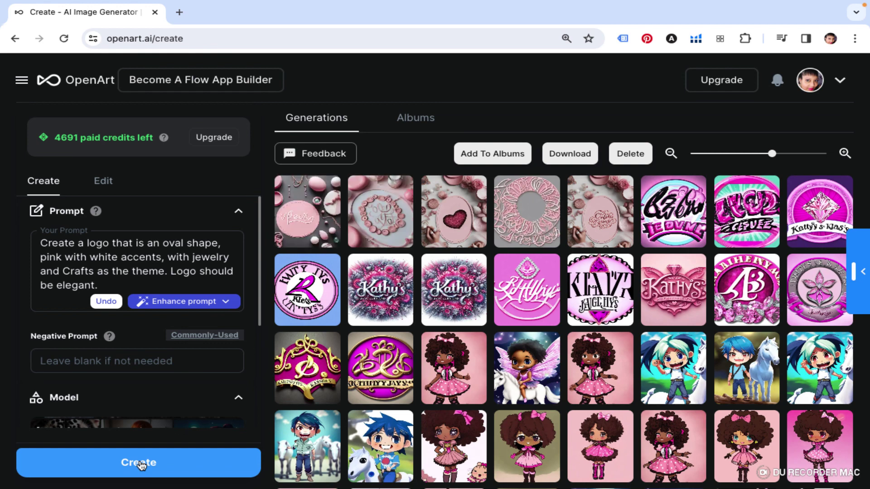
- Open the newly generated pink oval logo on the dark background for editing and mask its white script lettering
click(304, 224)
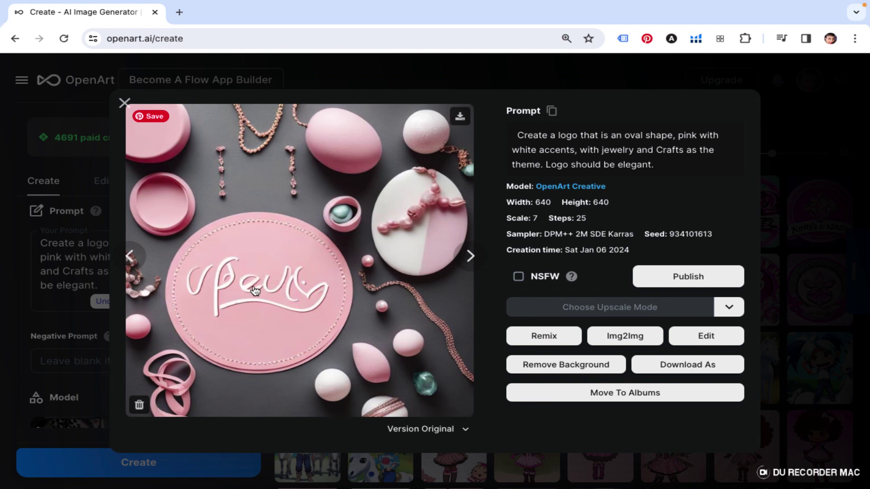
click(705, 335)
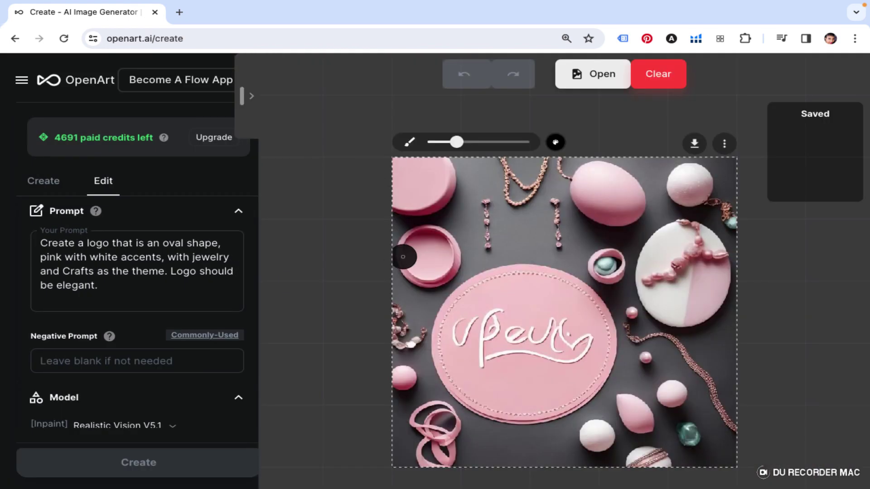
mouse_move(517, 330)
mouse_down()
mouse_move(491, 317)
mouse_move(498, 333)
mouse_move(463, 337)
mouse_move(478, 358)
mouse_move(576, 358)
mouse_move(578, 332)
mouse_move(555, 326)
mouse_move(491, 340)
mouse_move(565, 342)
mouse_up()
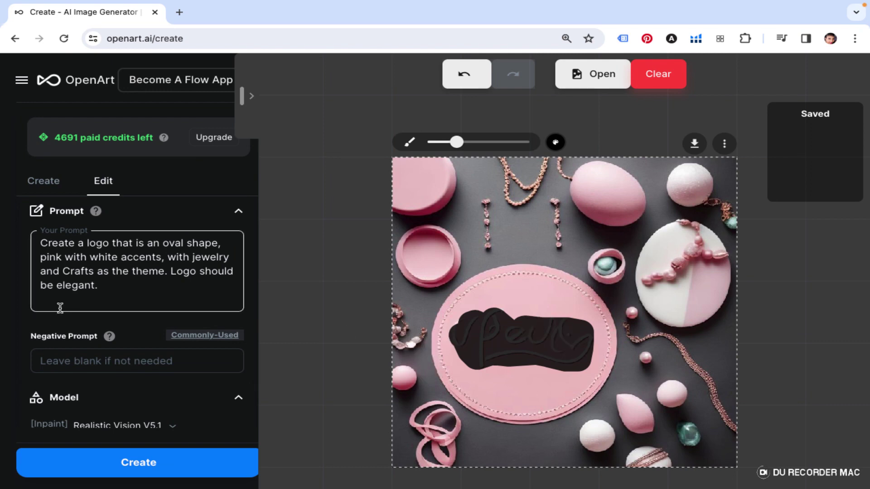
- Replace the prompt with "Pearls", generate the masked area, and view the second variation
drag(99, 286, 43, 242)
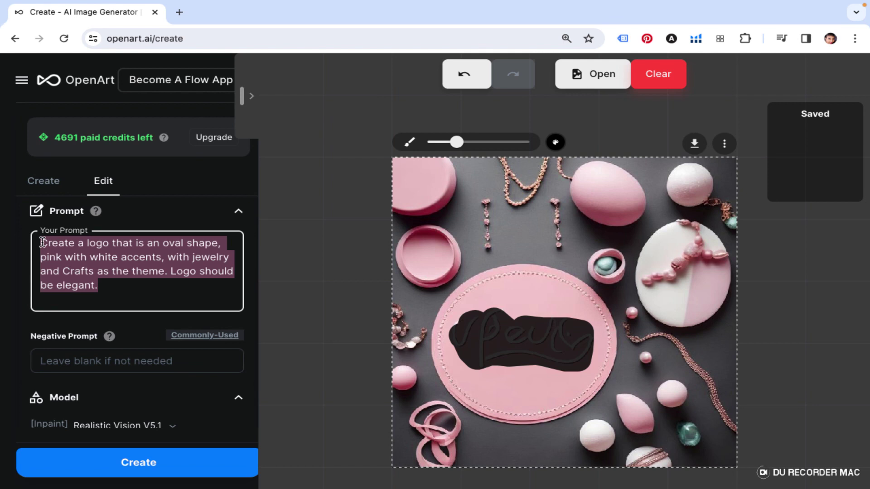
text(Pearls)
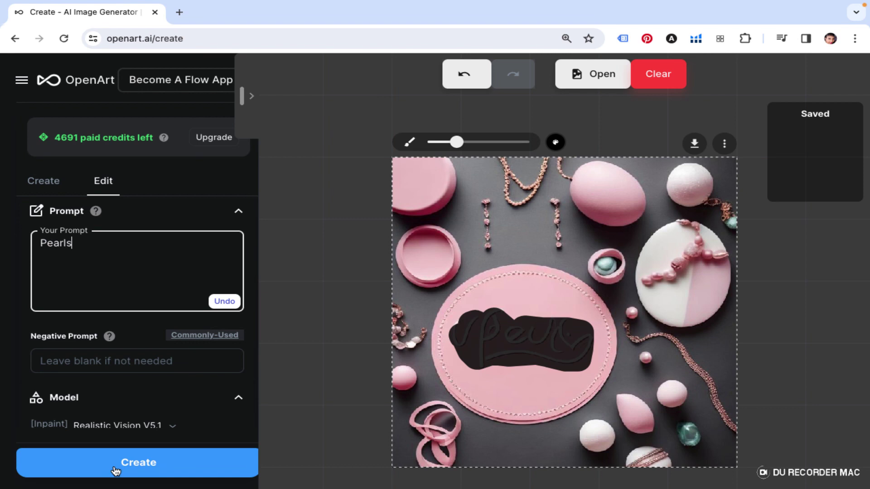
click(125, 463)
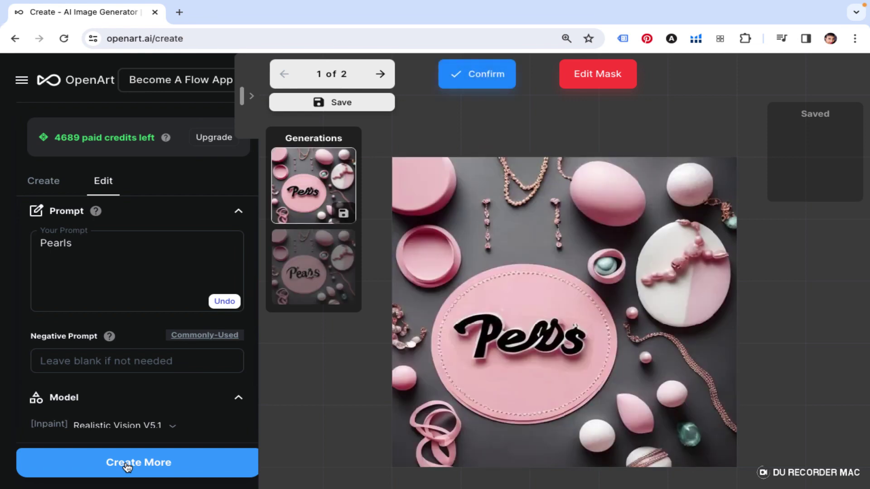
click(316, 285)
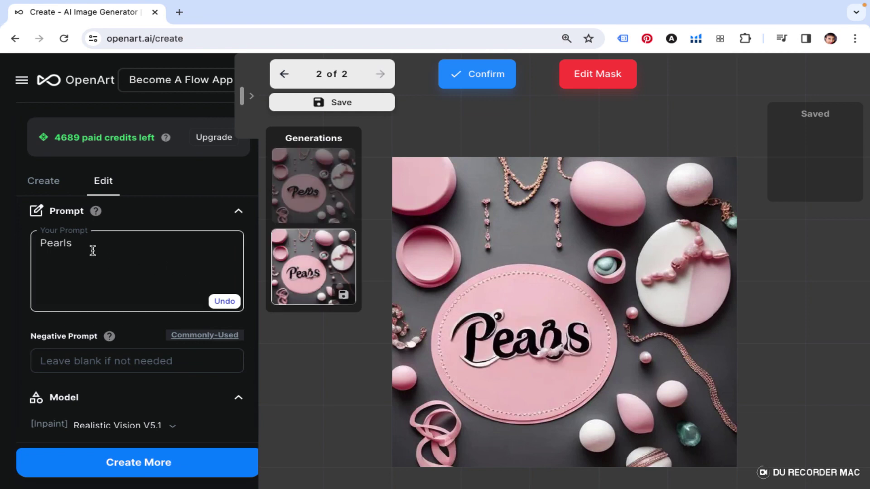
- Change the prompt to "Diamonds", return to the mask, regenerate the masked area, and view the second variation
drag(74, 244, 19, 247)
text(Dia)
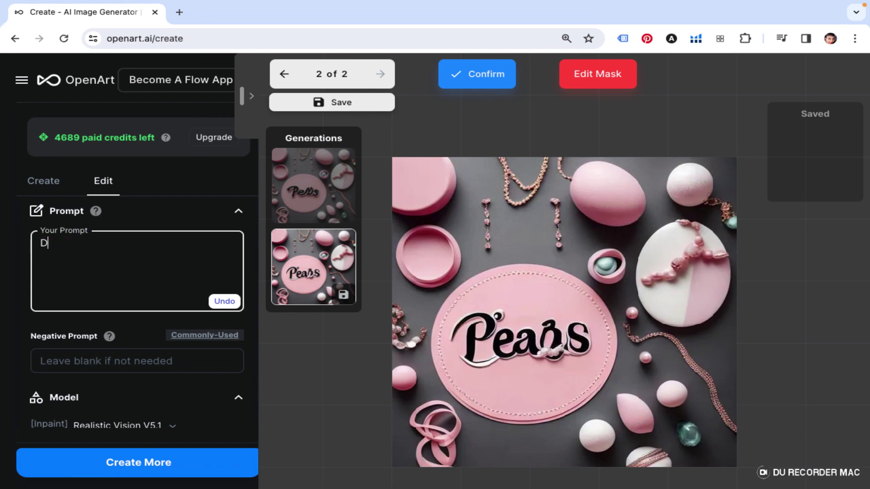
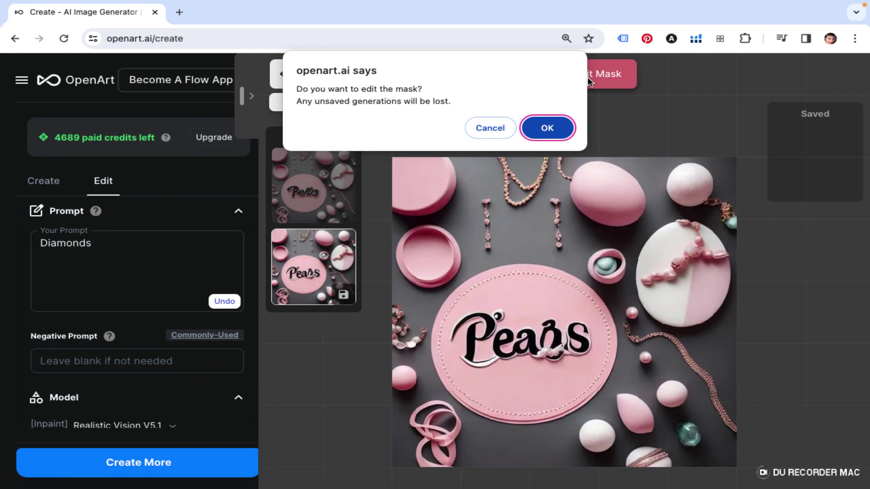
click(549, 131)
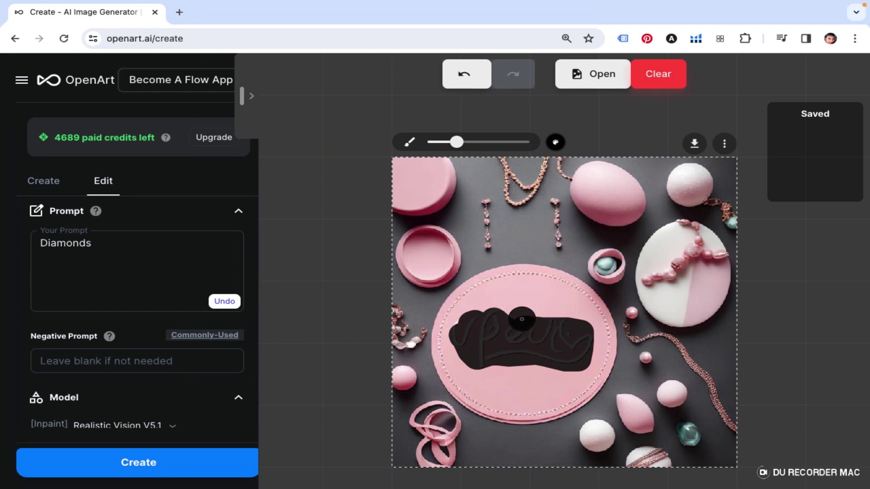
click(135, 472)
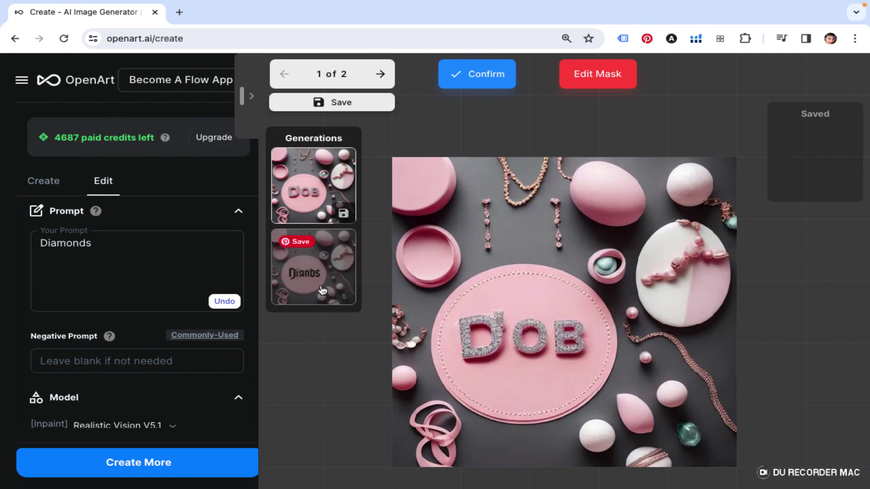
click(305, 280)
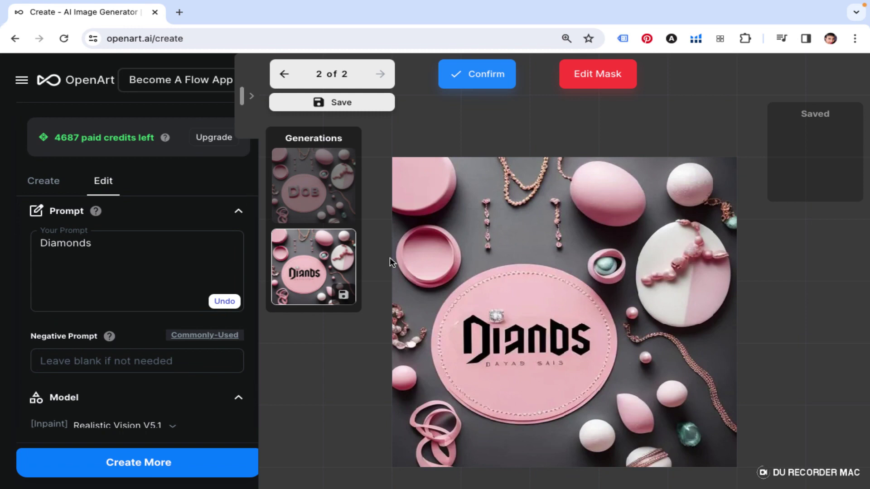
- Change the prompt to "baby", generate more variations, view both new ones, and return to the home page
click(97, 256)
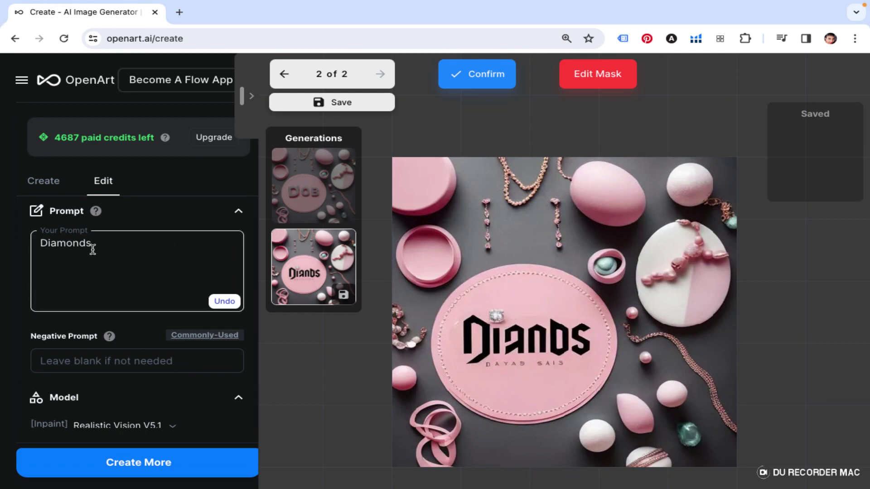
drag(95, 245, 39, 244)
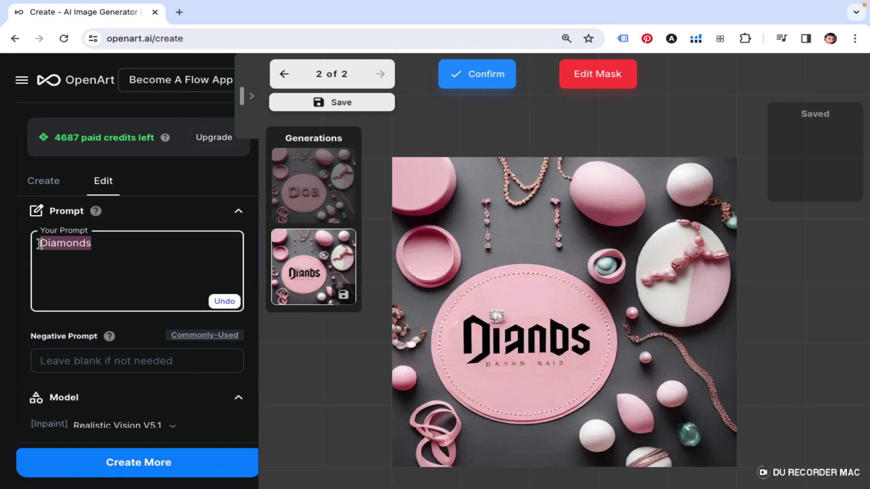
text(baby)
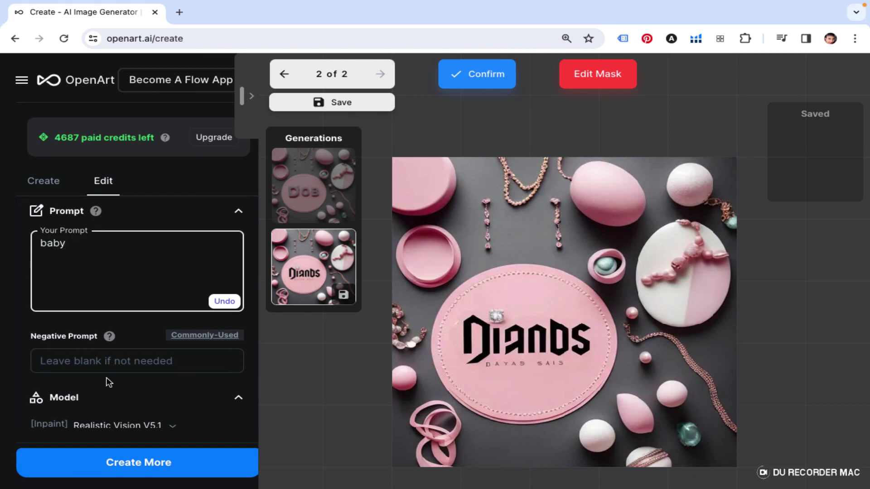
click(153, 466)
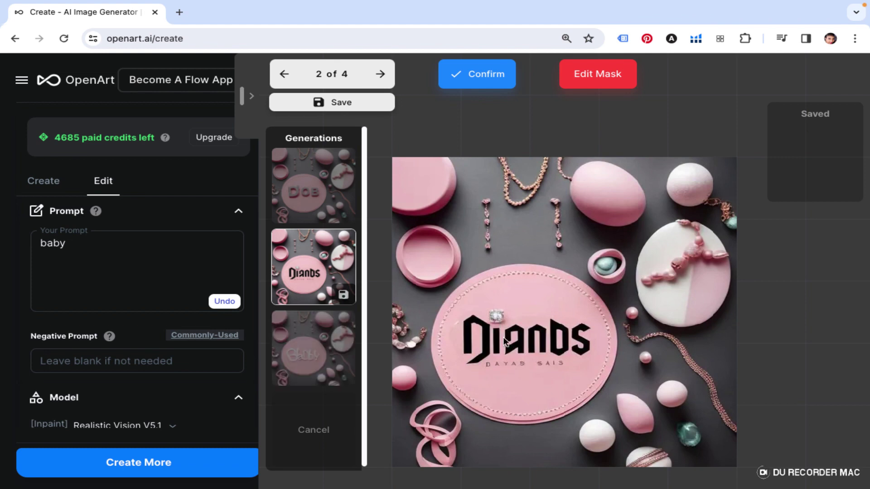
click(319, 354)
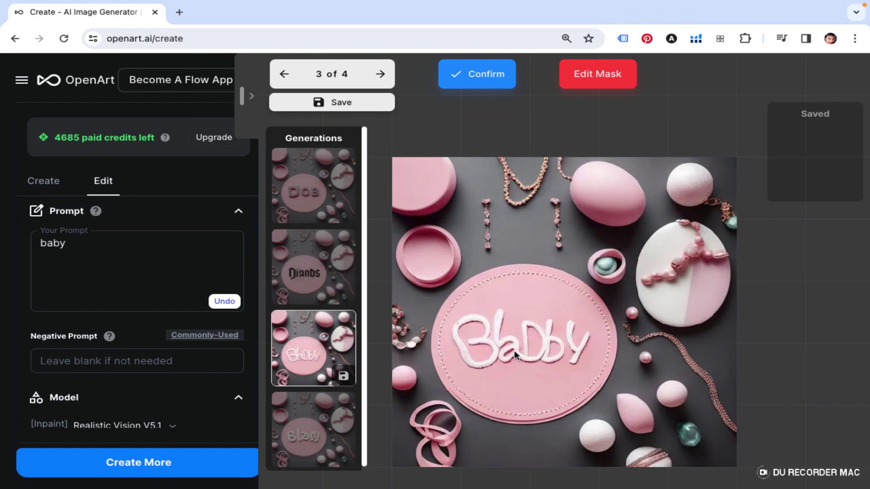
click(313, 434)
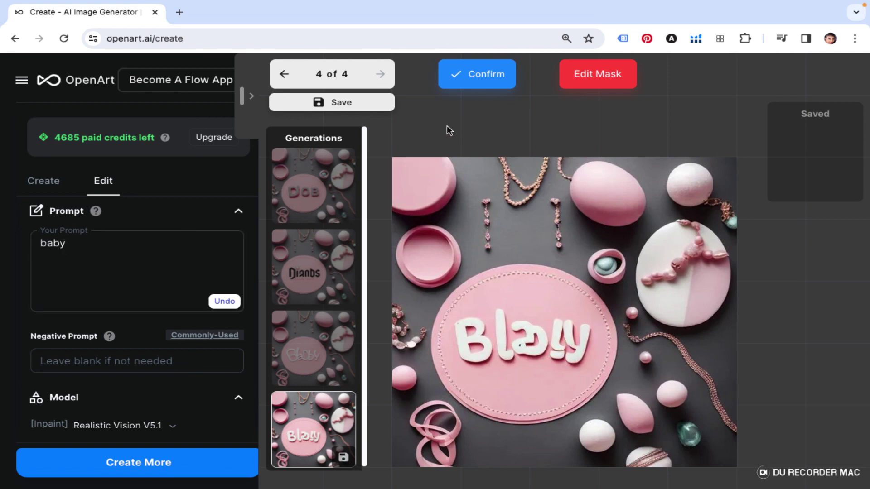
click(18, 42)
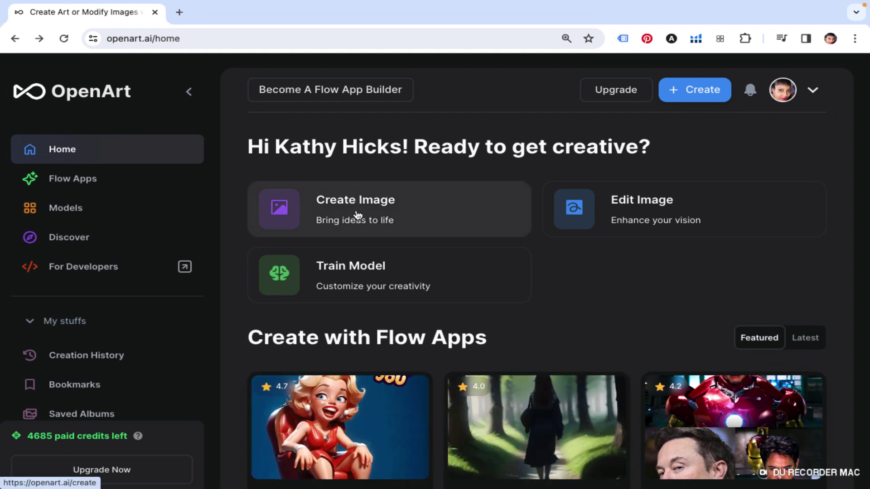
- Look at the image creation page, its empty edit canvas and the model training page, returning to the home page
click(374, 209)
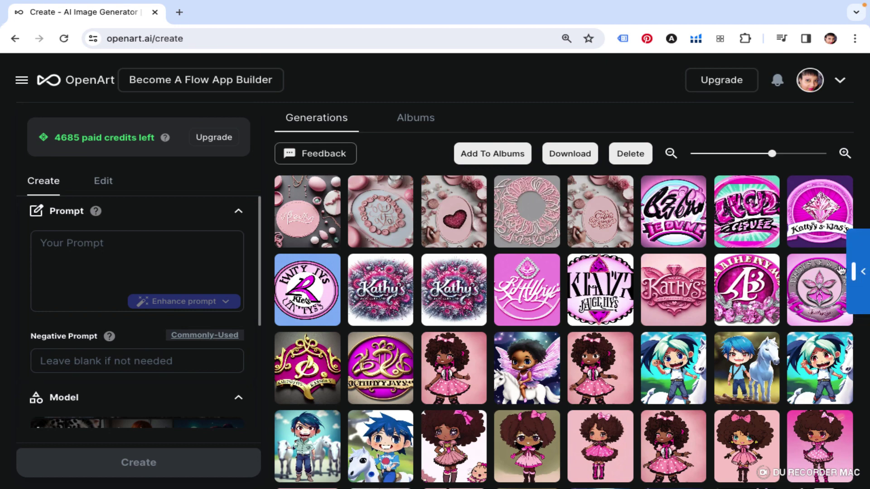
click(856, 313)
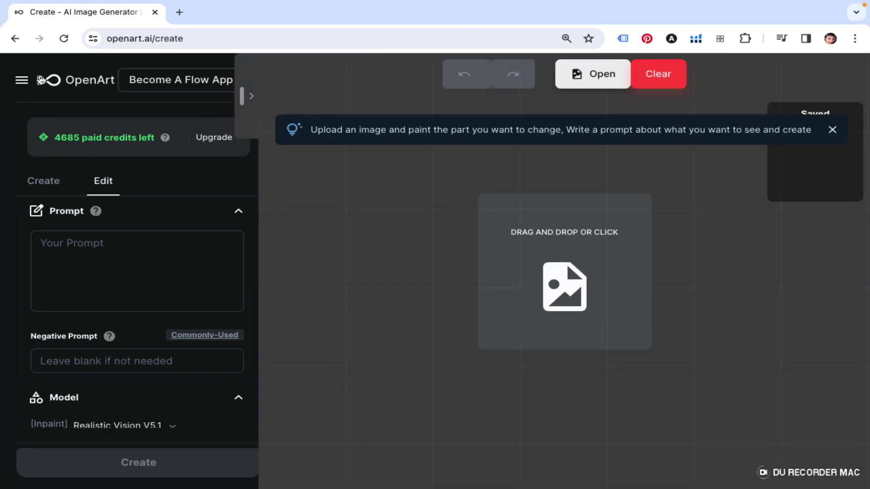
click(16, 38)
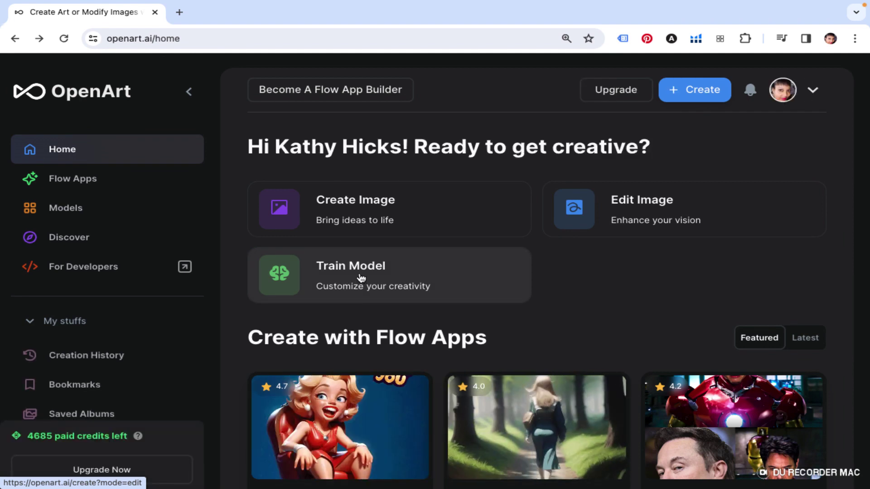
click(361, 278)
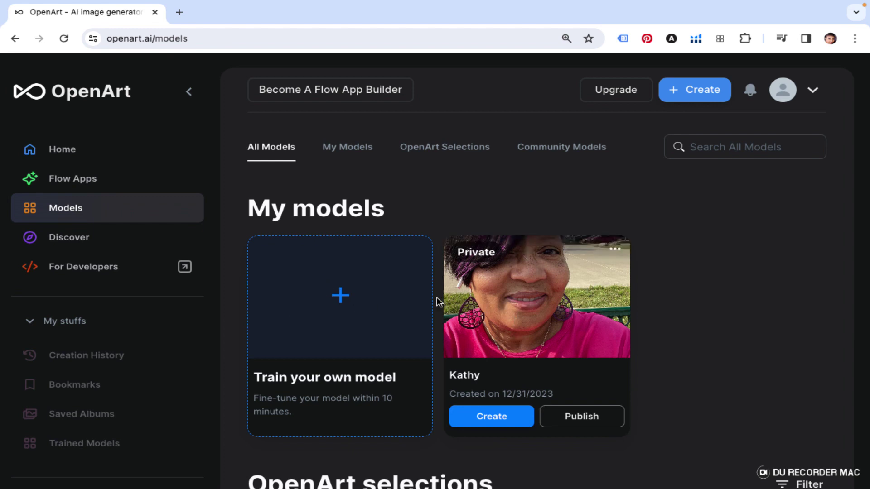
click(15, 38)
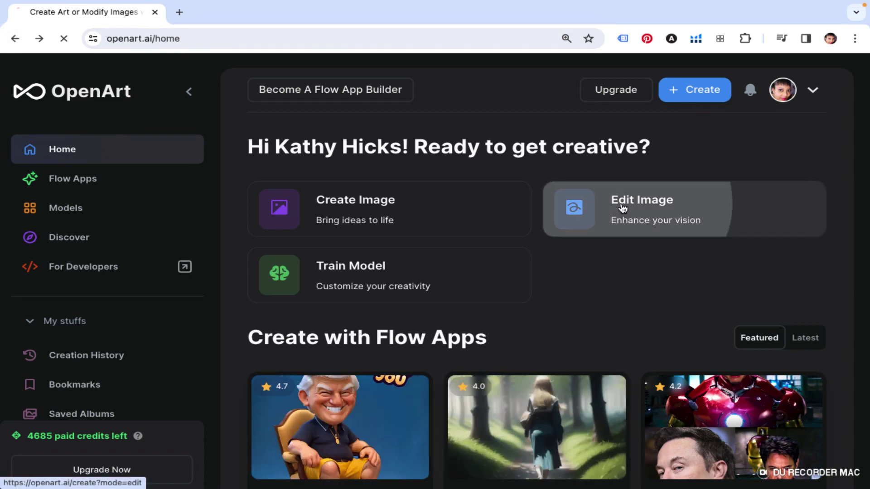
- Open the image editor and upload the logo image "this one" from the Desktop folder
click(621, 208)
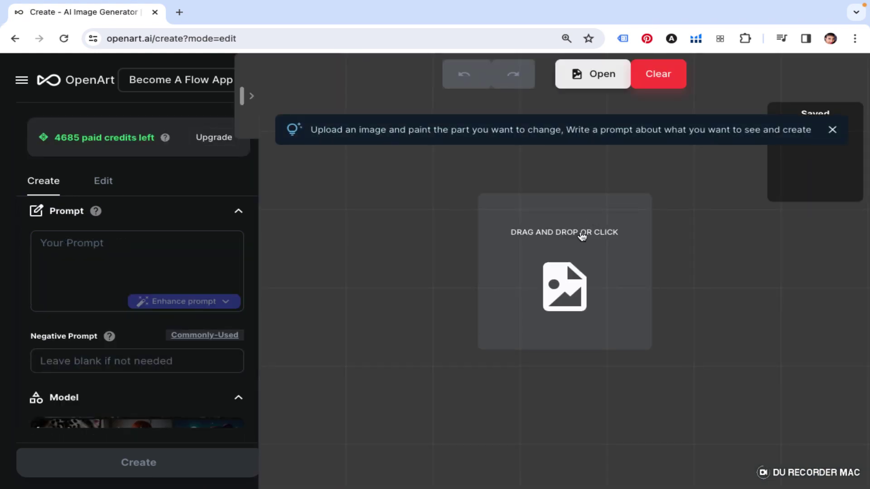
click(562, 289)
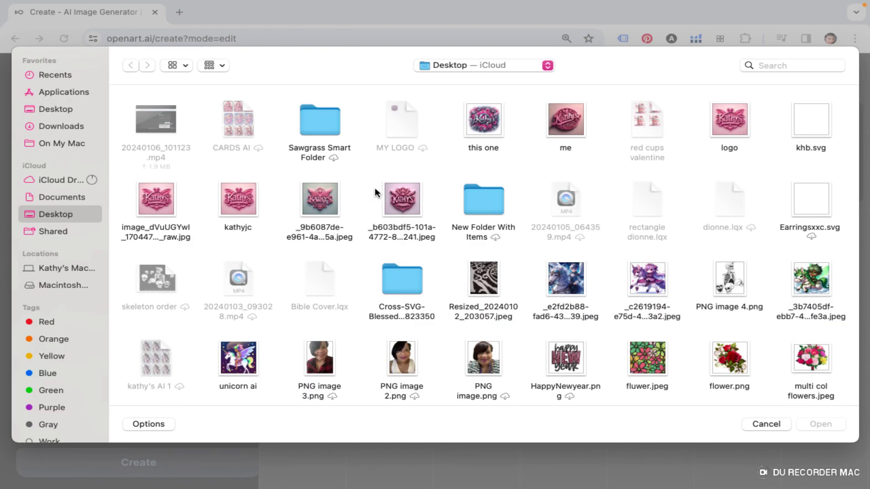
click(480, 122)
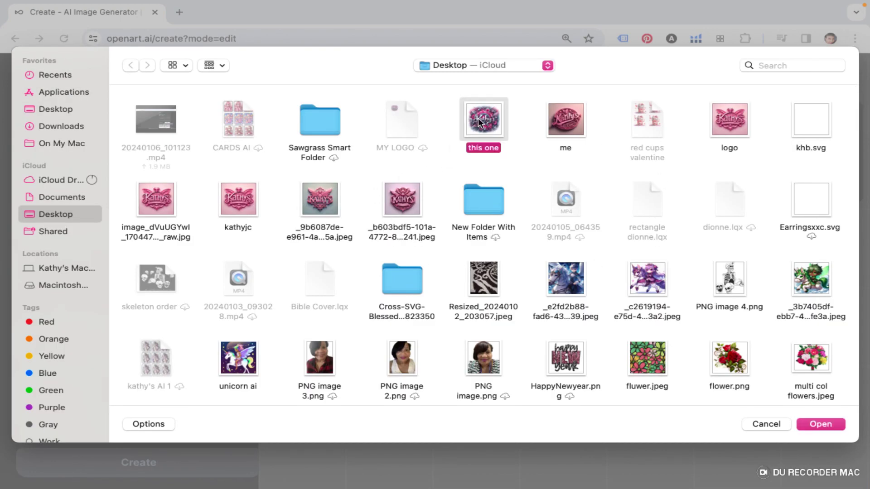
click(821, 424)
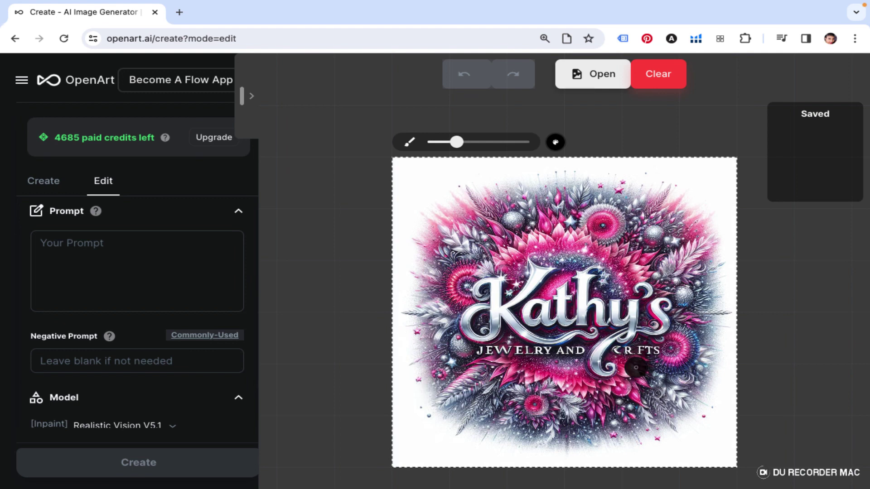
- Mask the misspelled word after "JEWELRY AND" in the logo and generate the masked area with the prompt "heart"
mouse_move(632, 374)
mouse_down()
mouse_move(624, 354)
mouse_move(653, 351)
mouse_move(617, 353)
mouse_up()
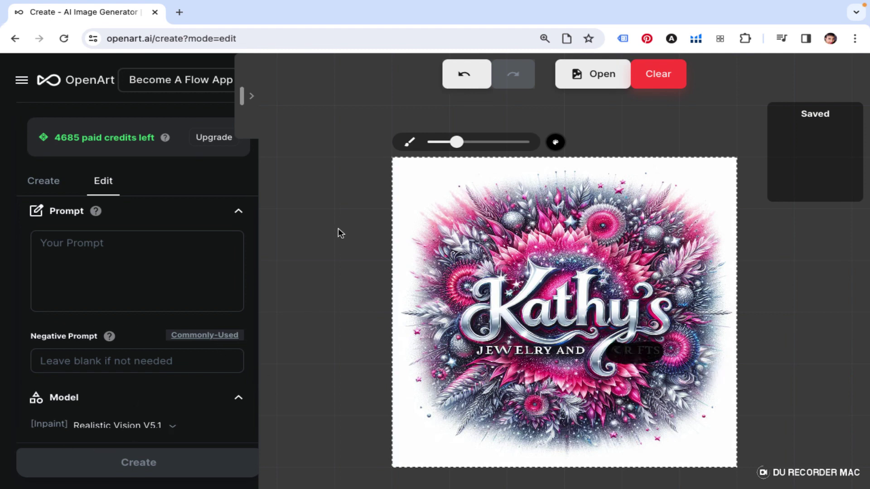
click(62, 240)
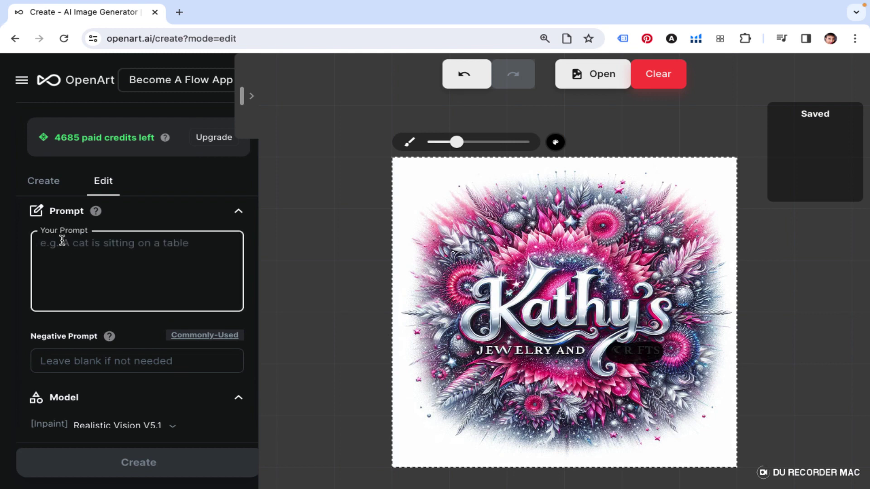
text(hea)
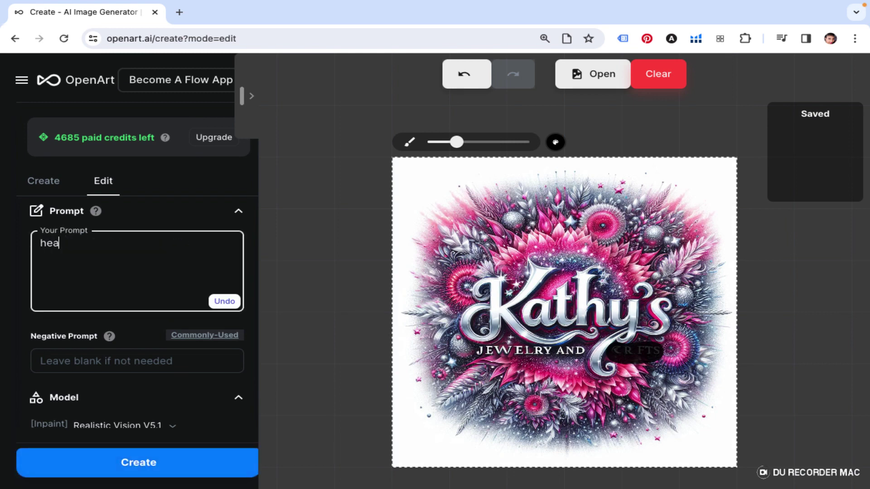
text(rt)
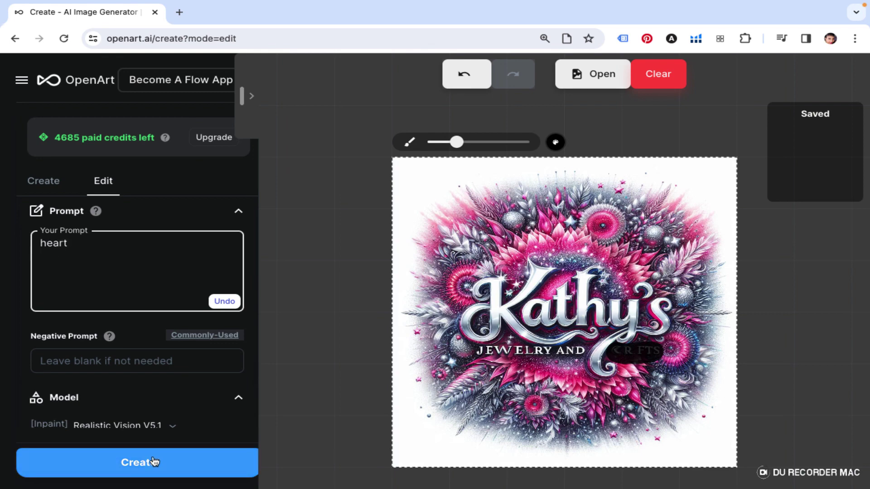
click(153, 461)
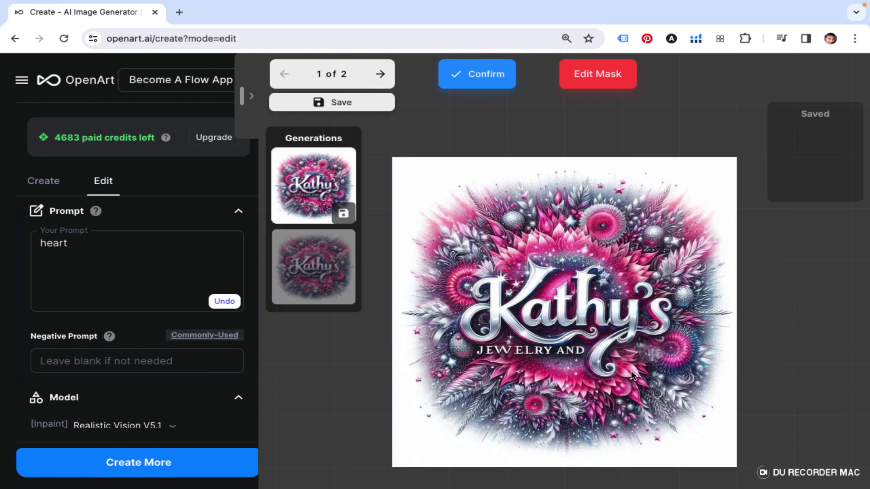
- Compare the two generated logo variations and save the second one
click(334, 274)
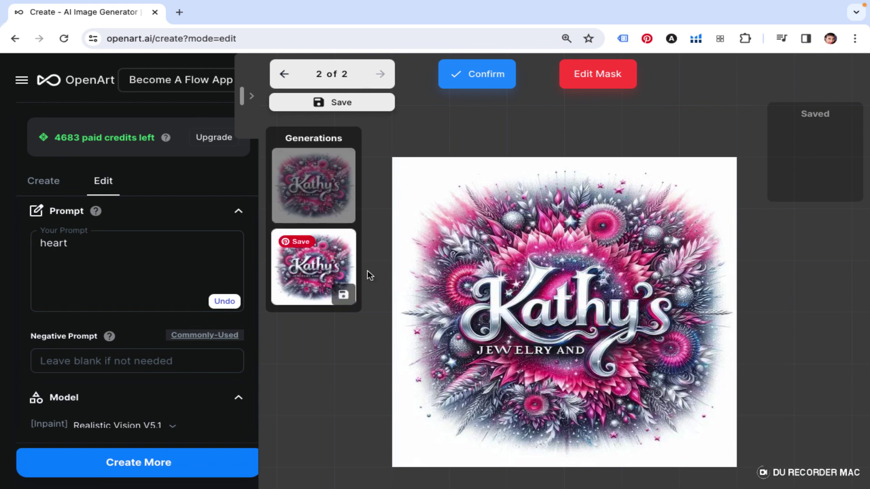
click(330, 190)
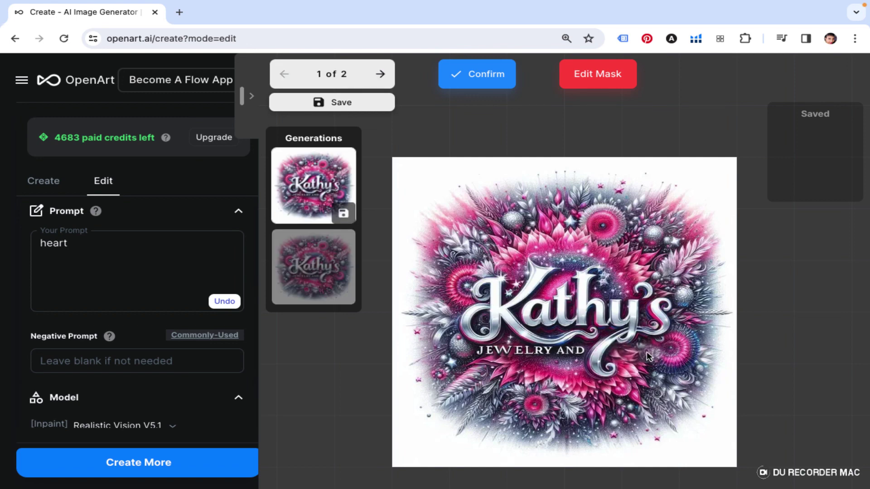
click(311, 272)
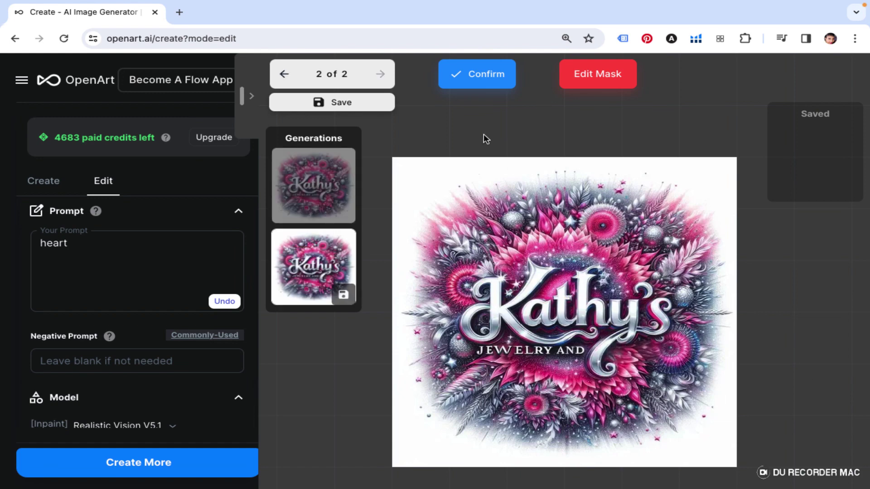
click(334, 102)
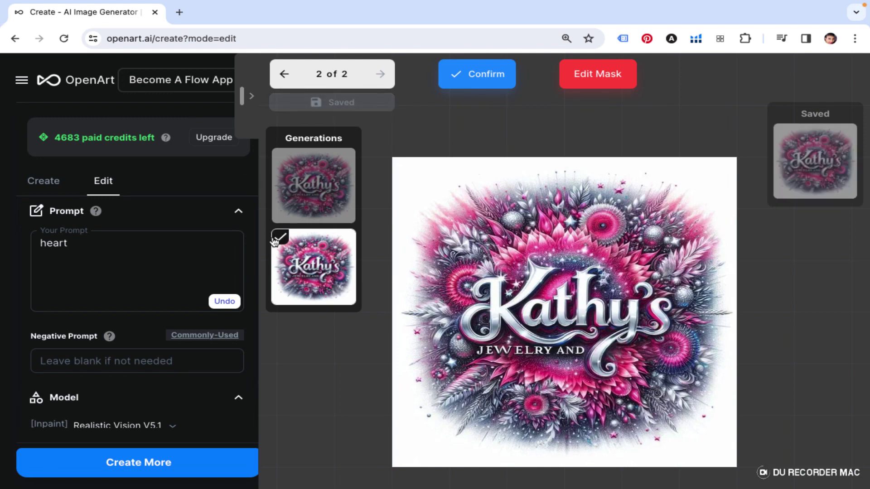
- Go to the image creation page and begin the prompt "create a logo with a square that is black with red accents, and a"
click(14, 38)
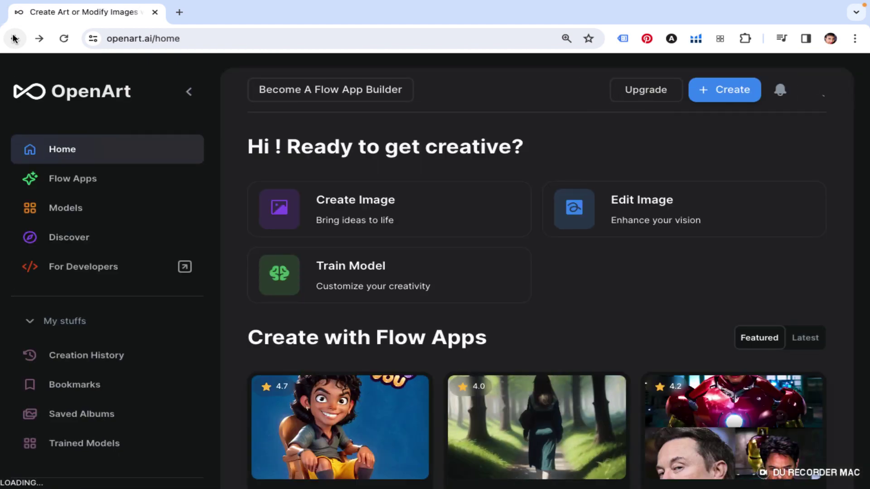
click(704, 90)
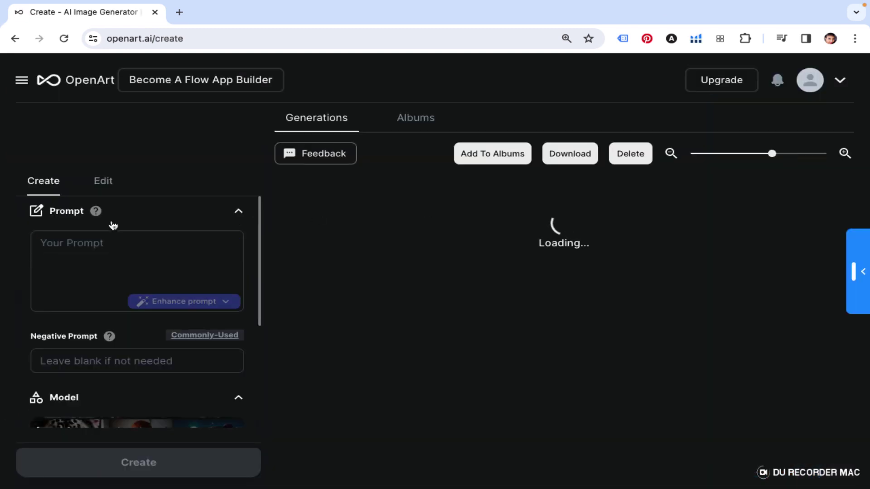
click(88, 242)
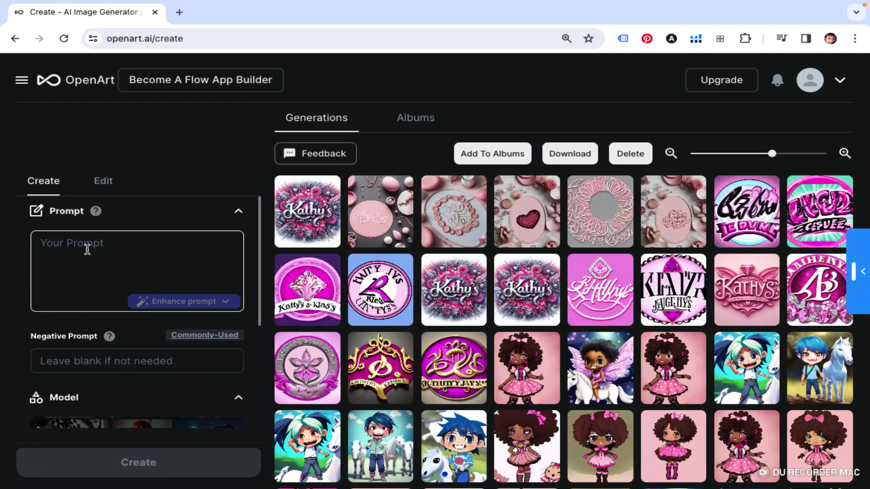
click(115, 245)
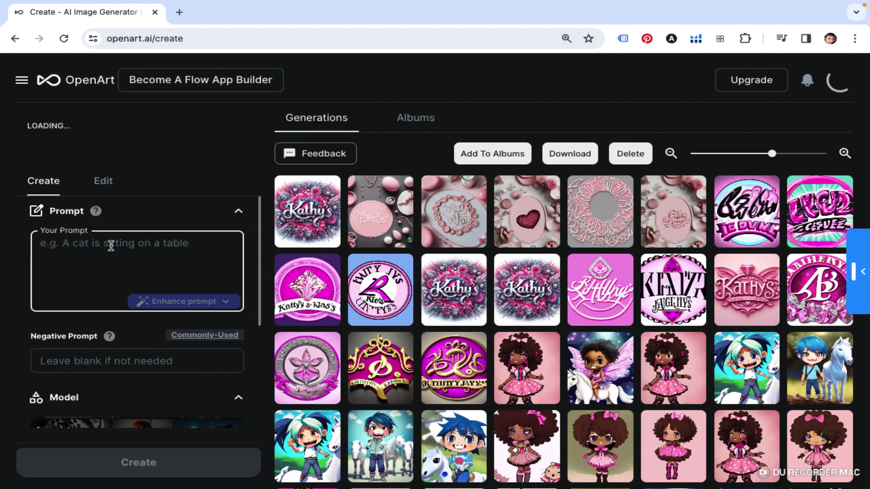
text(create )
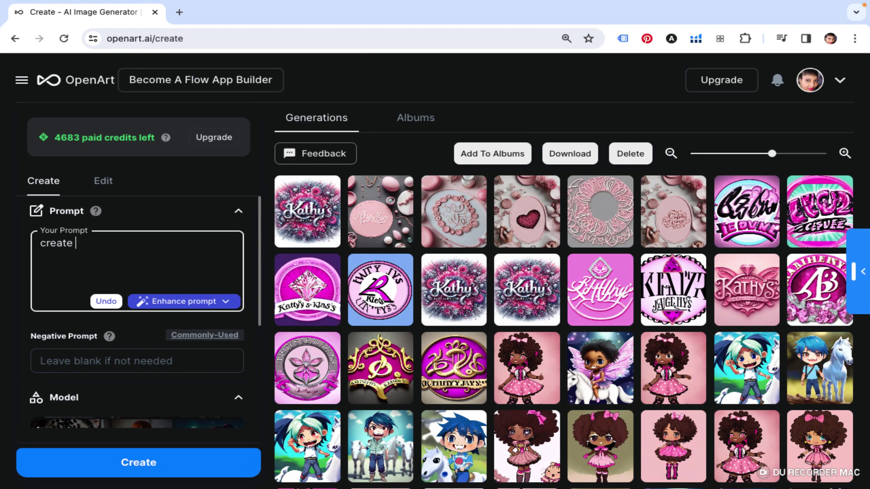
text(a logo with a square)
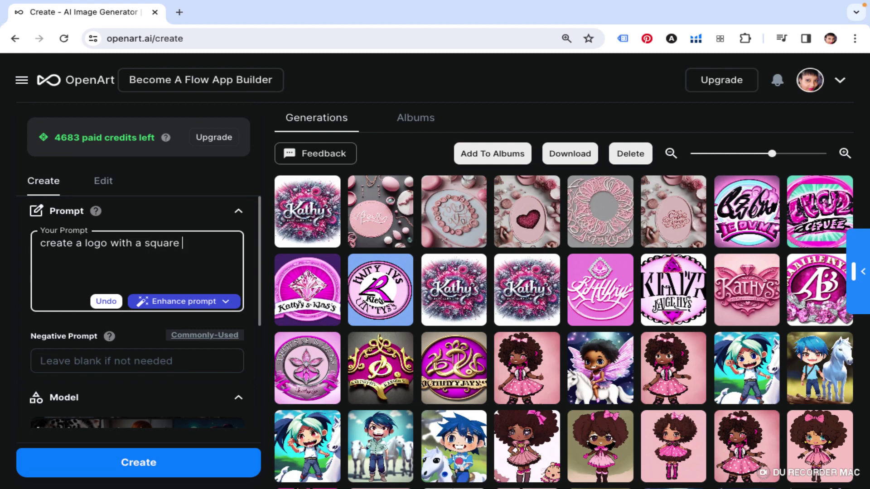
text( that is black with re)
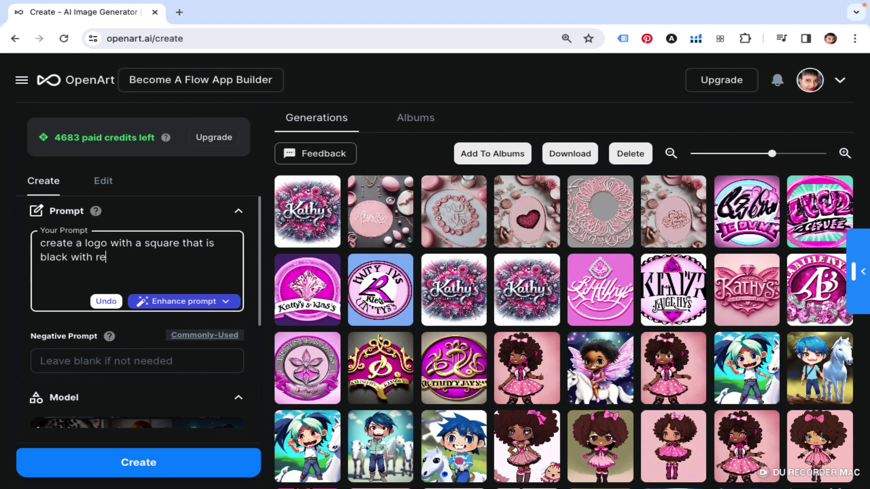
text(d accents, and a)
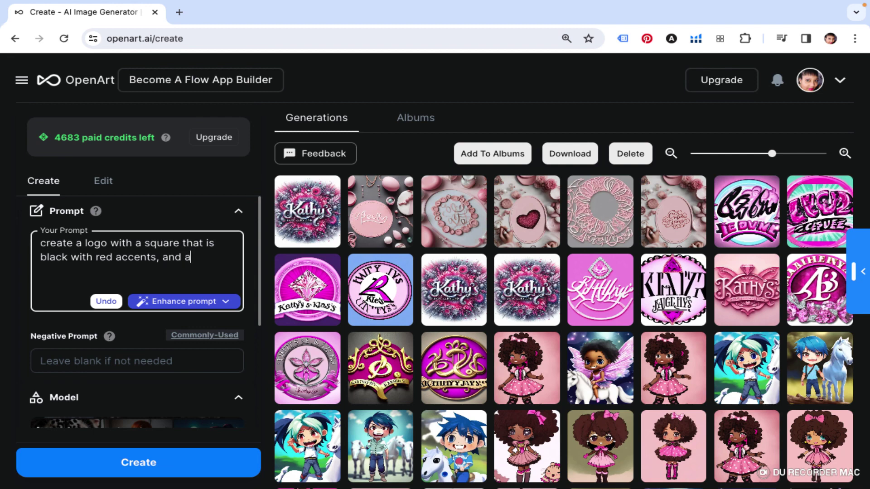
- Finish the prompt with "circle with many colors inside the square. Logo should be rustic." and generate the images
text( circle with man)
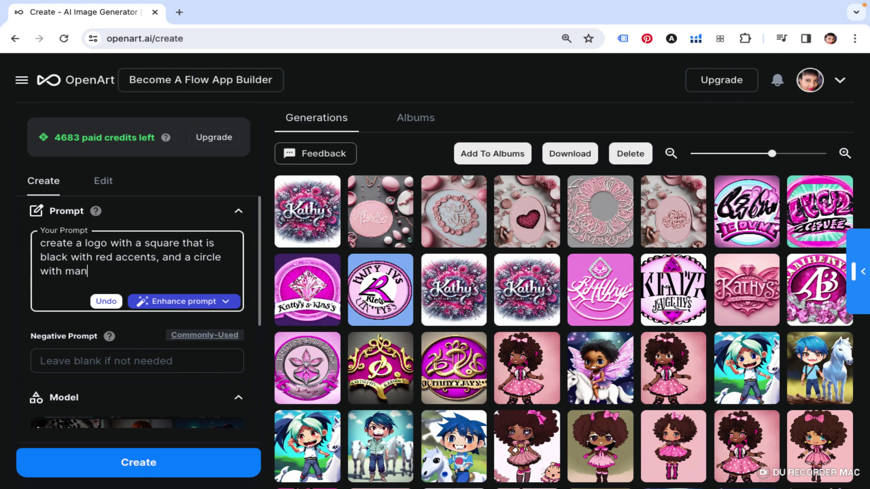
text(y colrs)
key(BackSpace)
text(rs inside the sy)
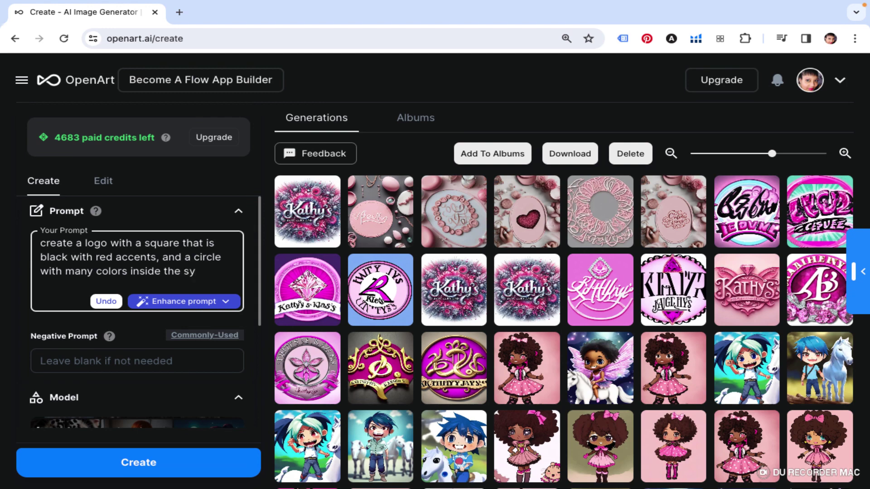
key(BackSpace)
text(quare. Logo sh)
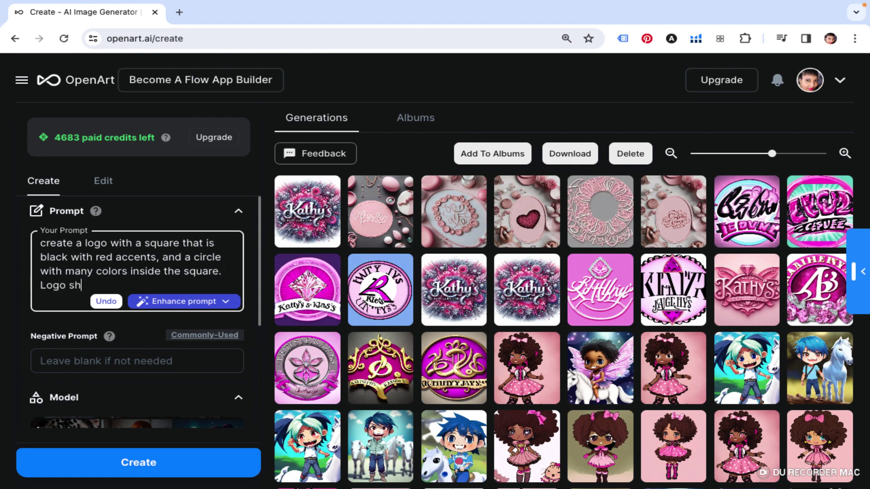
text(ould be rustic.)
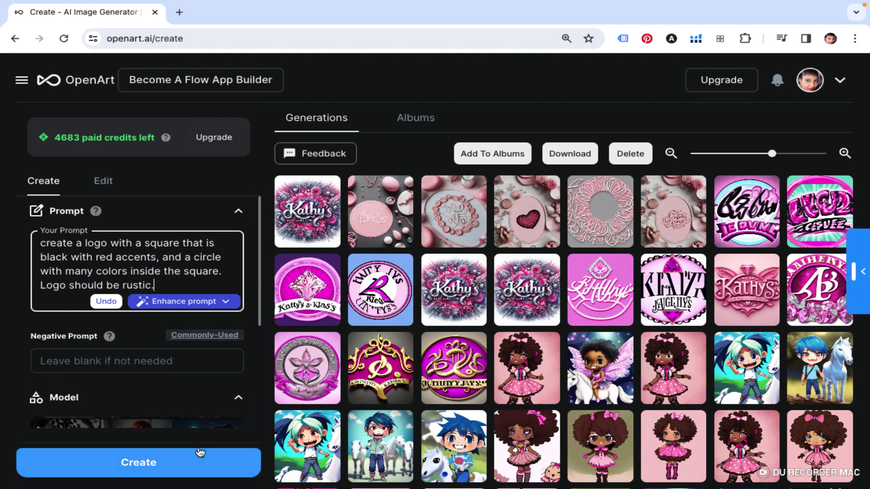
click(159, 463)
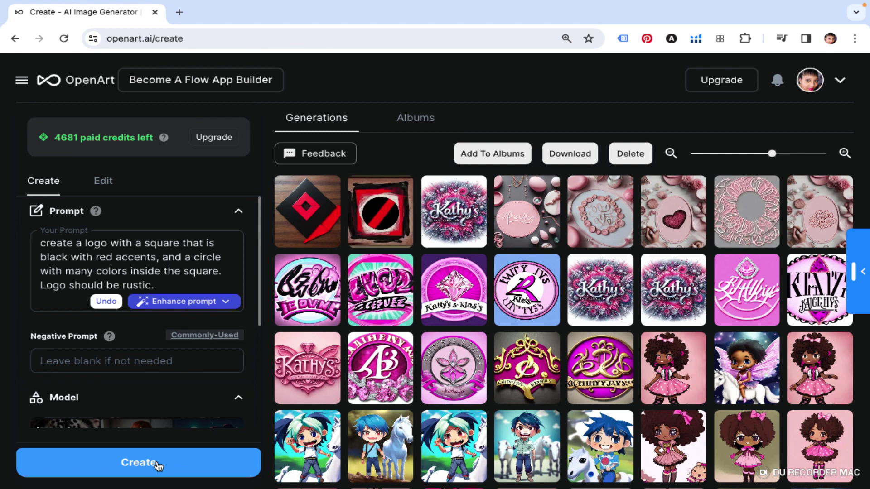
- View the two newly generated black and red logos enlarged one after the other, and return to the gallery
mouse_move(364, 208)
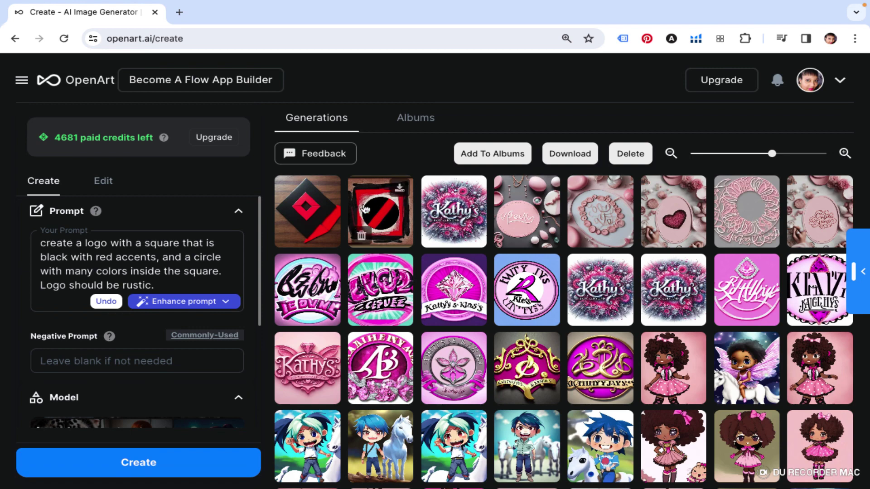
click(322, 215)
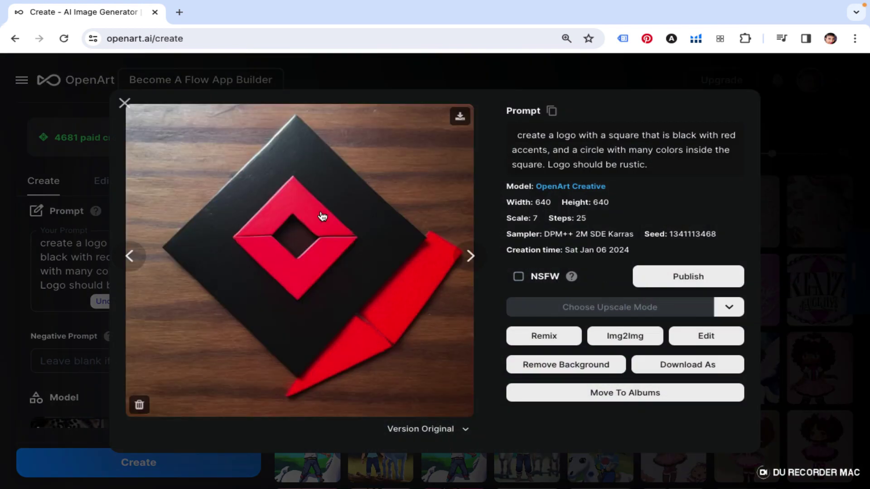
click(125, 103)
click(381, 213)
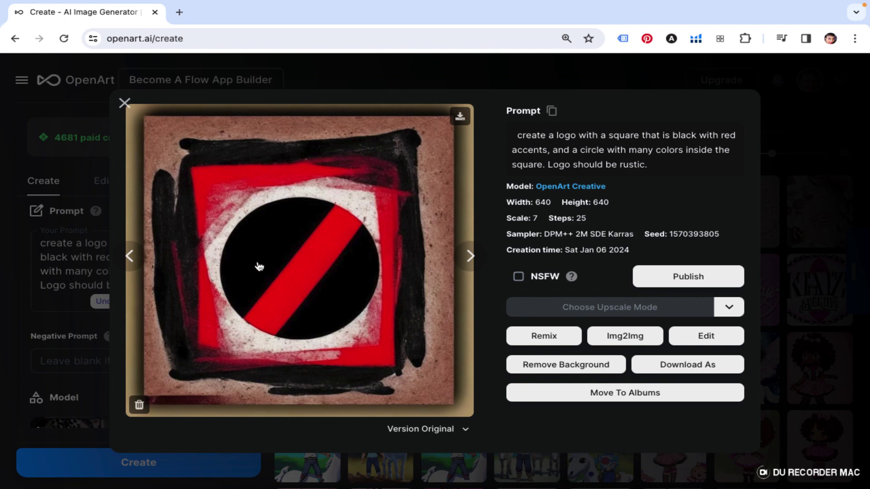
click(124, 104)
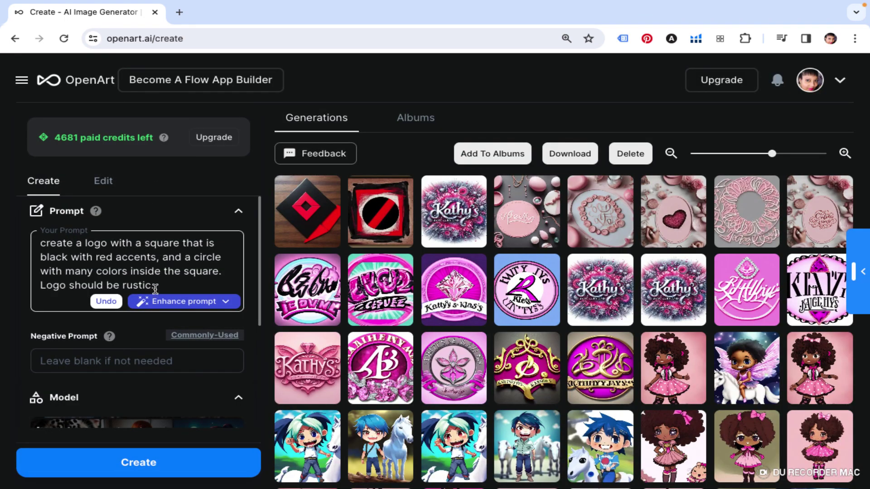
- Change the prompt's last sentence to "Logo should be elegant." and generate the images
drag(155, 286, 124, 284)
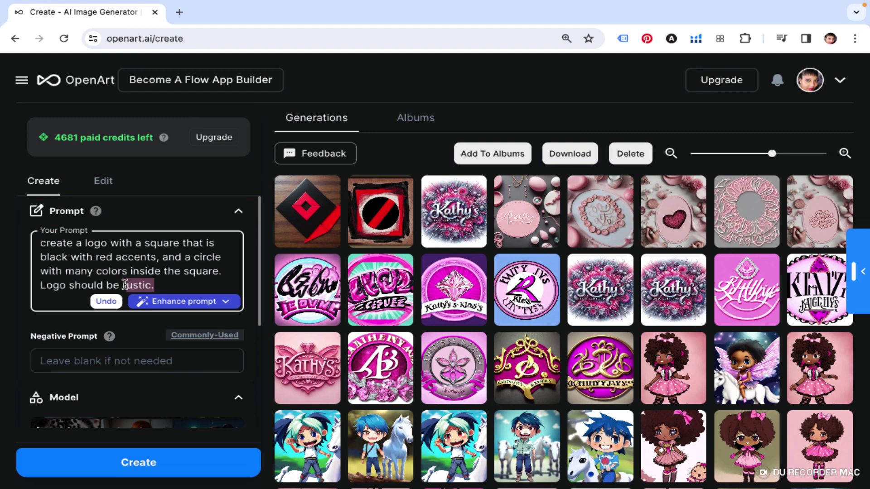
text(eleg)
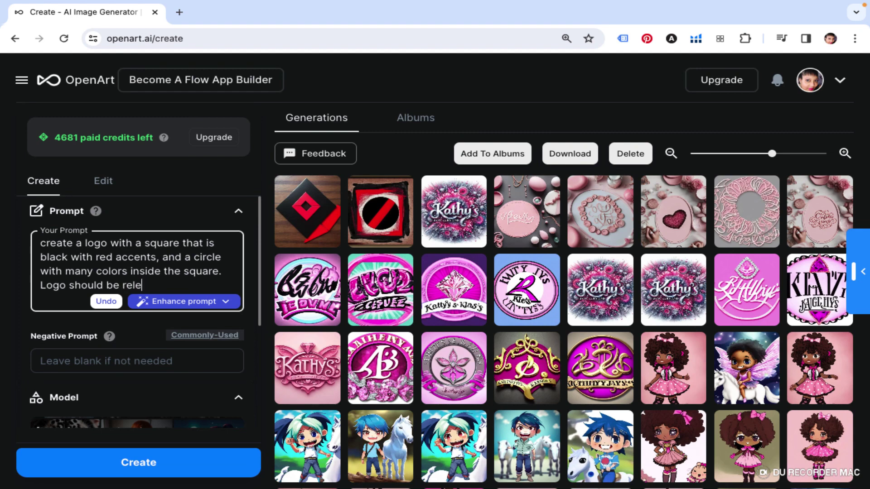
key(BackSpace)
key(BackSpace)
key(BackSpace)
key(BackSpace)
key(BackSpace)
text(elegant.)
click(151, 462)
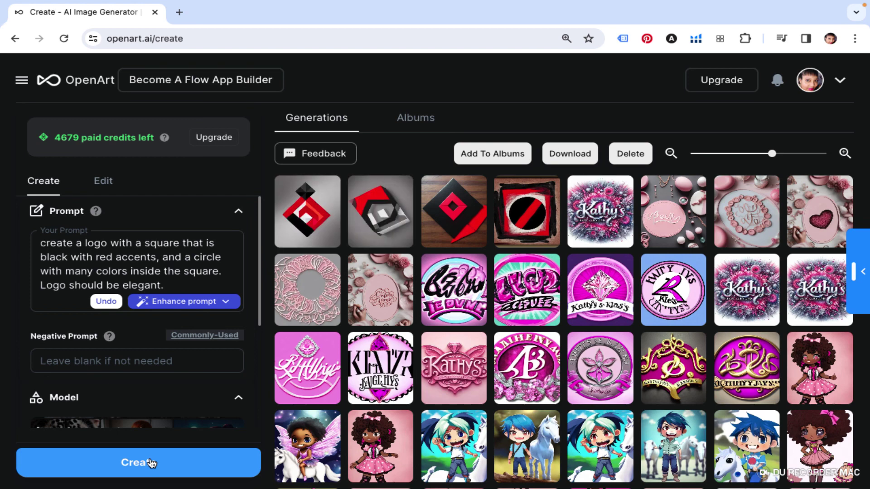
- View the two newly generated elegant black and red logos enlarged one after the other, and return to the gallery
mouse_move(382, 233)
click(385, 227)
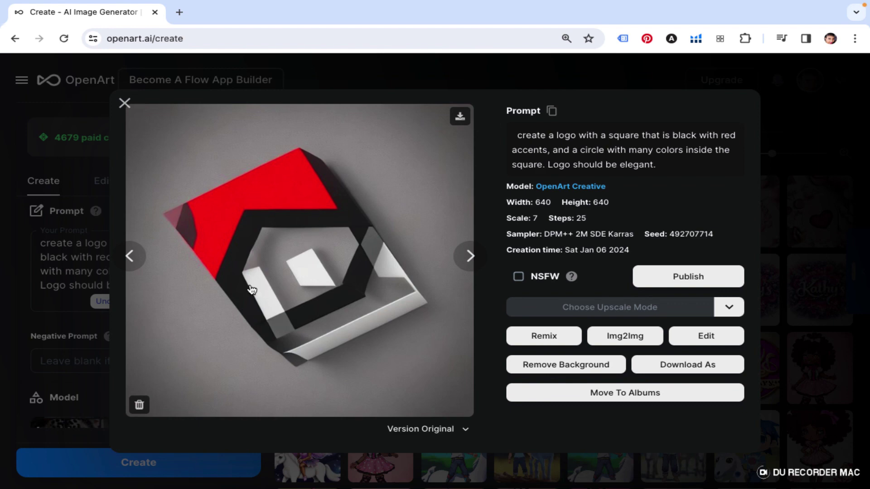
click(125, 103)
click(296, 216)
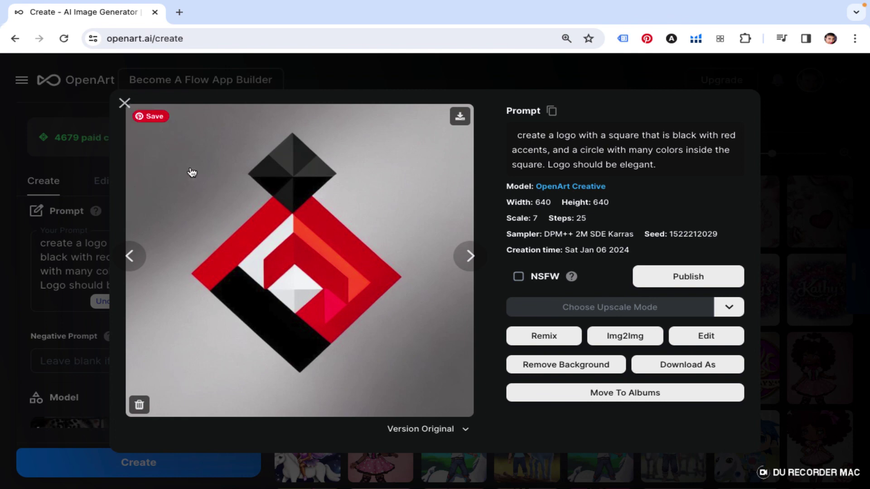
click(125, 104)
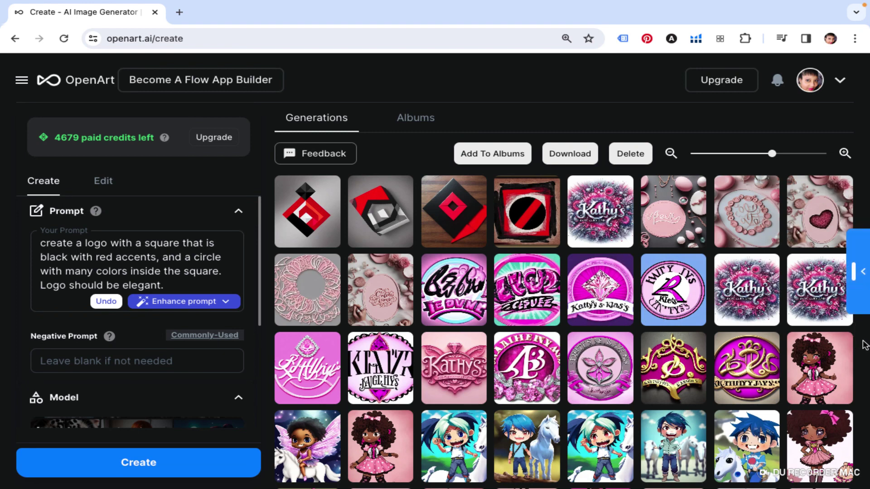
- Delete the pink and green cartoon logo, the pink diamond logo with a banner and the oval logo on blue, and return to the gallery
scroll(861, 346, down, 3)
scroll(863, 345, down, 1)
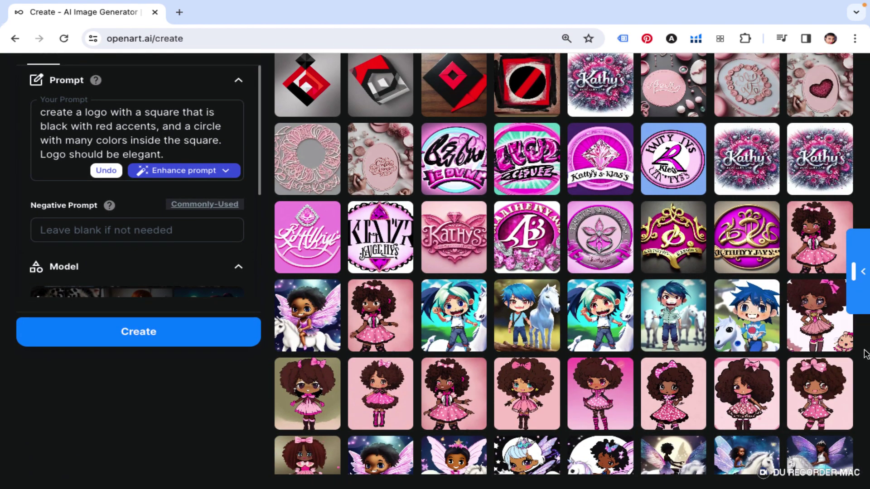
click(531, 144)
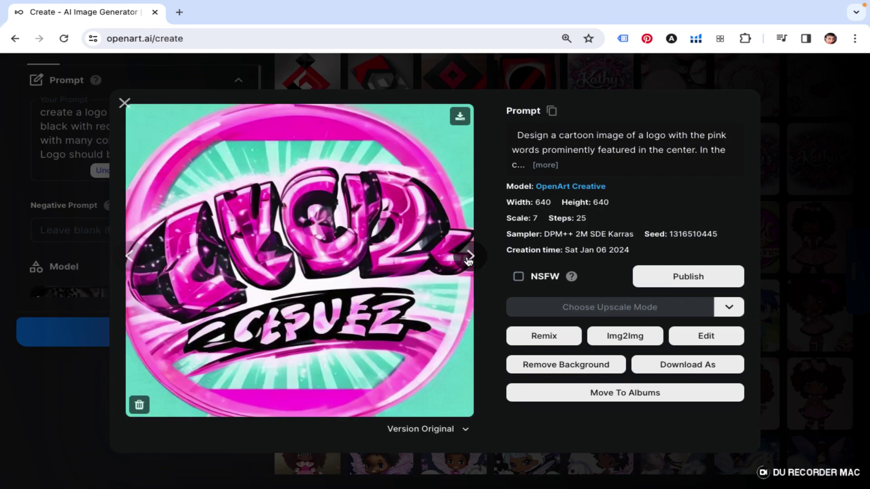
click(140, 405)
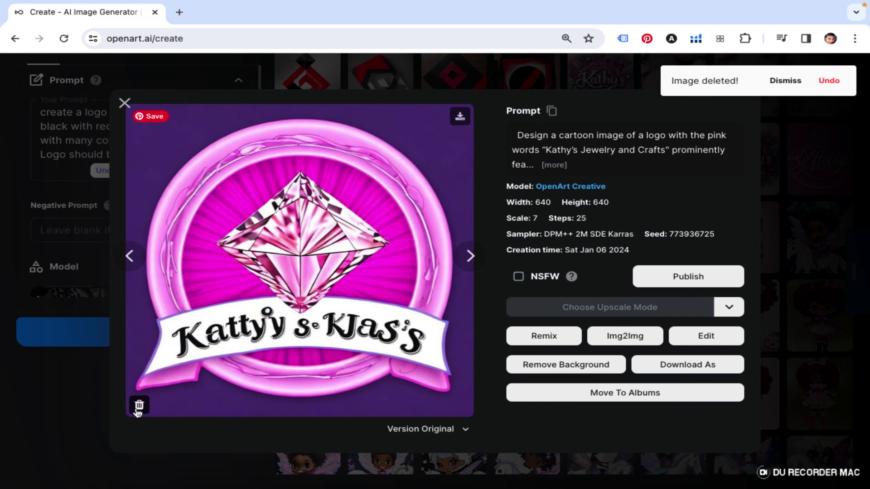
click(139, 407)
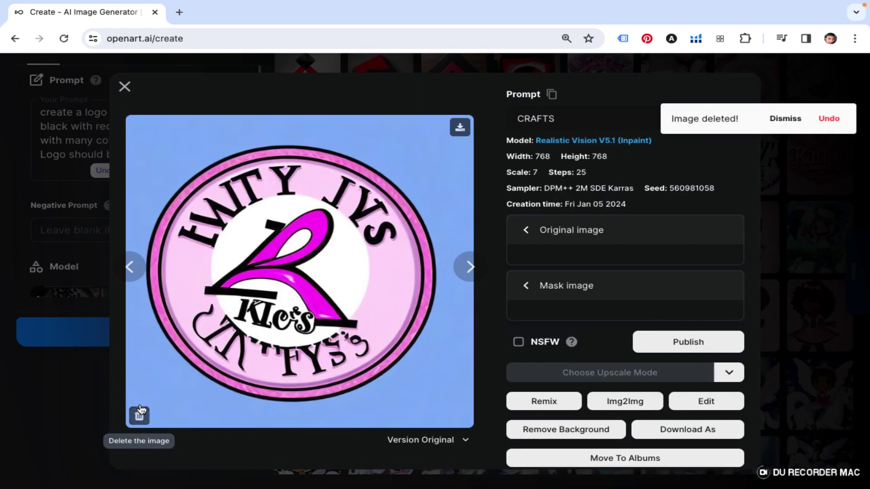
click(140, 405)
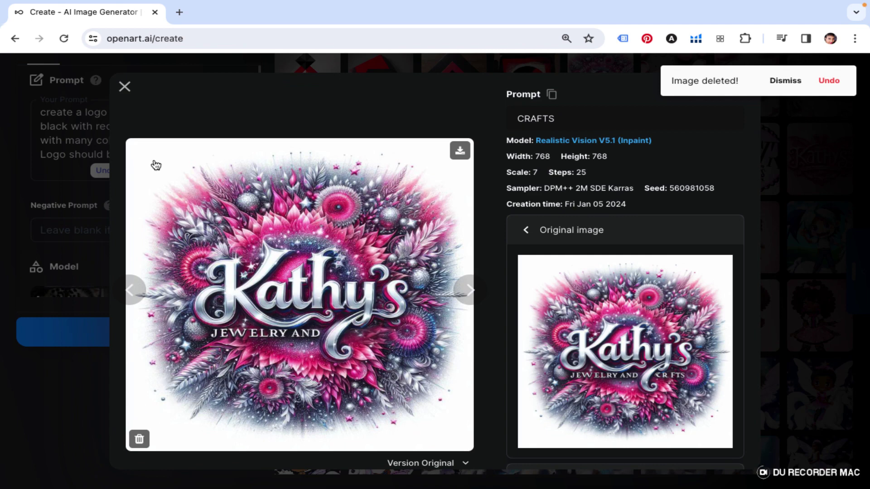
click(124, 87)
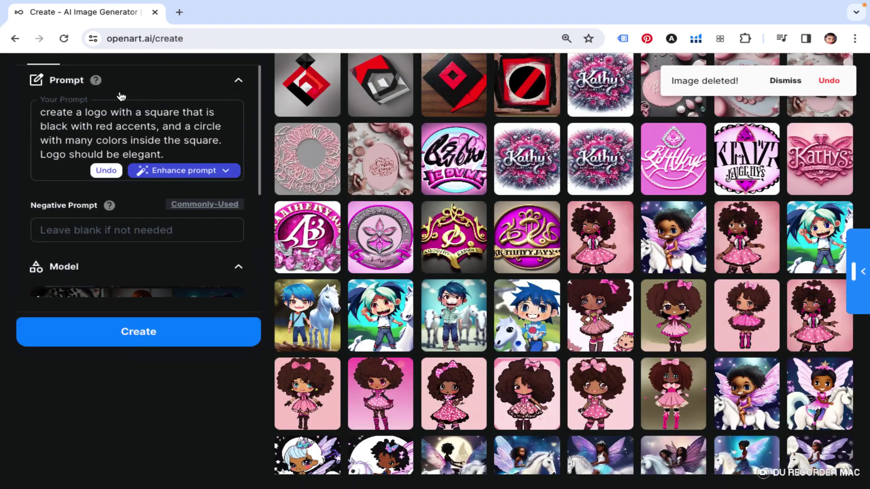
- Delete the pink flower emblem and the two gold and magenta emblems with garbled lettering, and return to the gallery
click(381, 235)
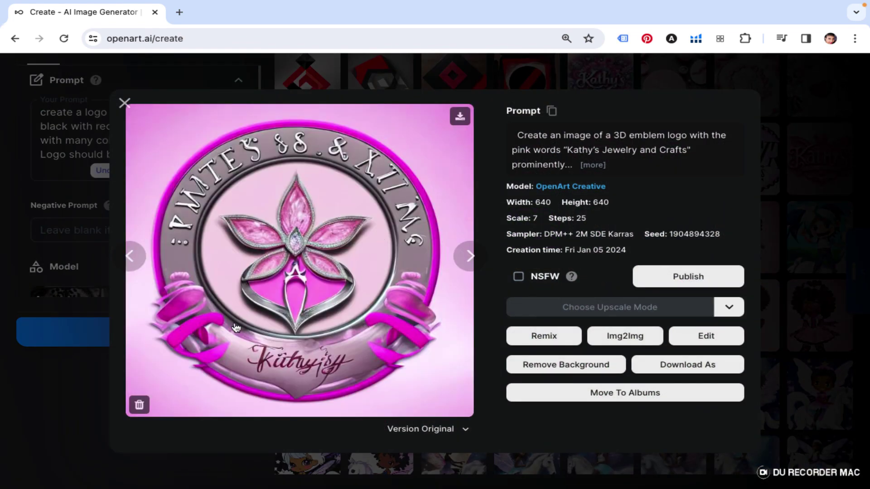
click(140, 405)
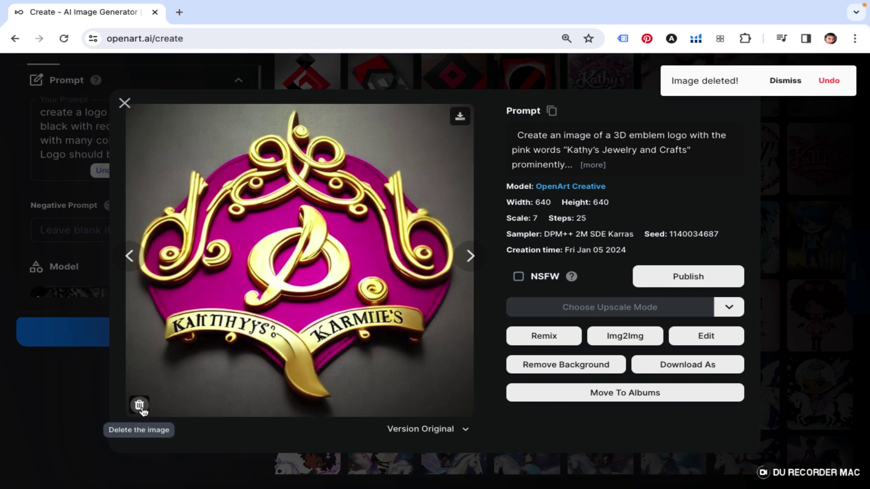
click(140, 406)
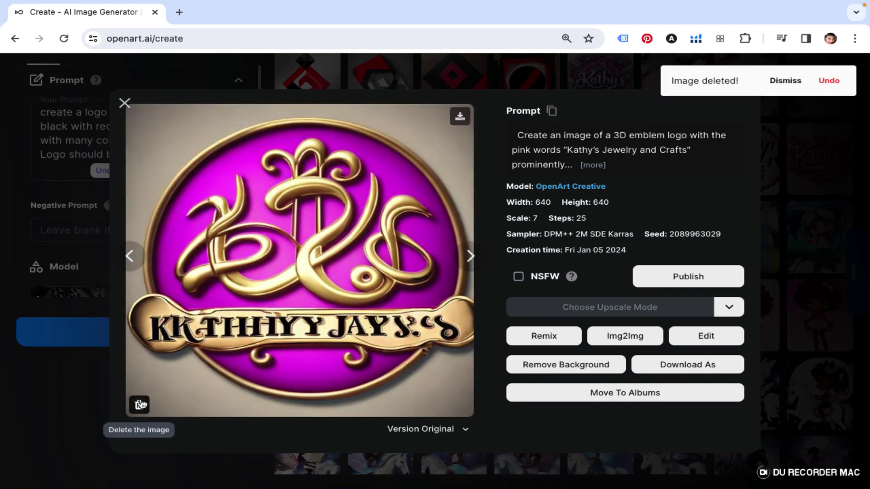
click(140, 405)
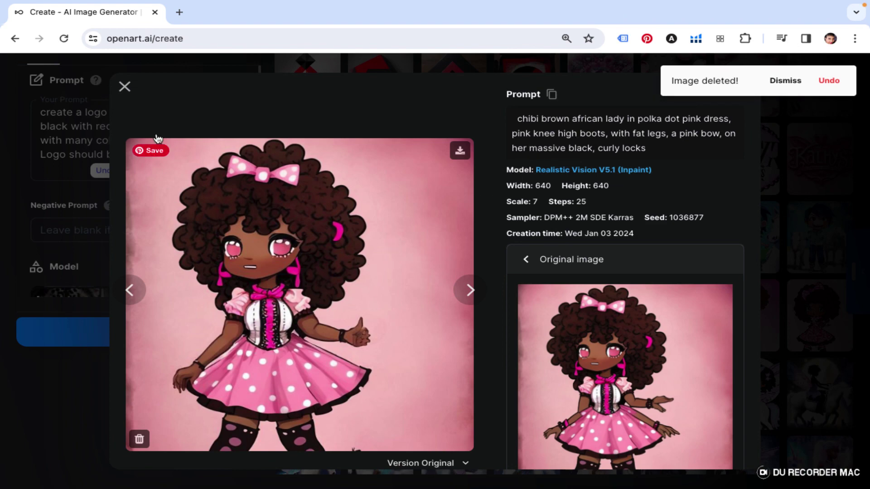
click(125, 87)
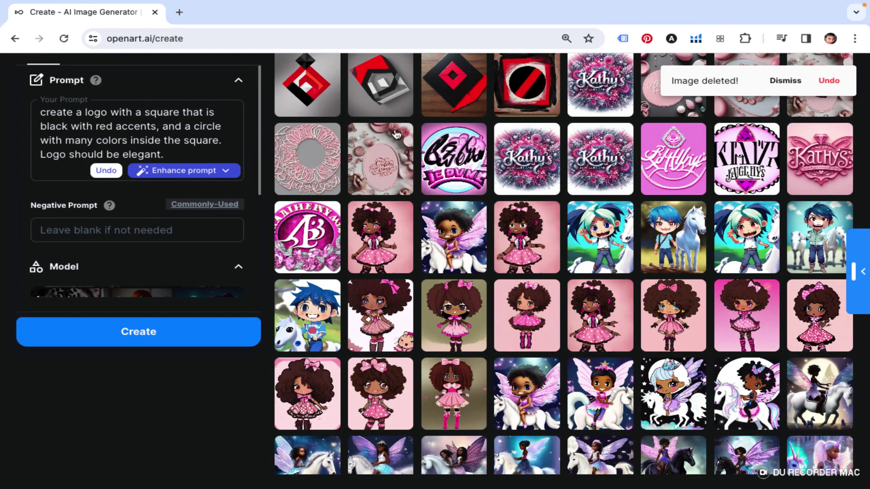
- Delete the pink ring-shaped logo on grey and the cartoon logo with black scribbled lettering, and return to the gallery
click(322, 166)
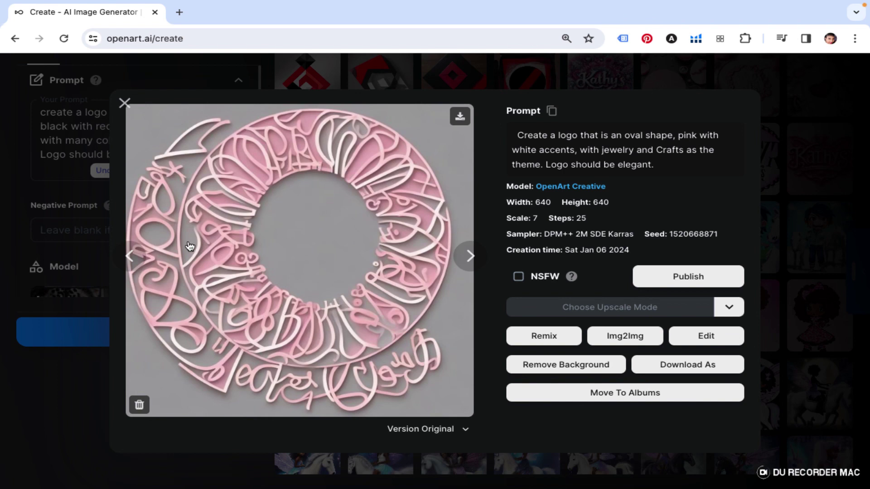
click(139, 410)
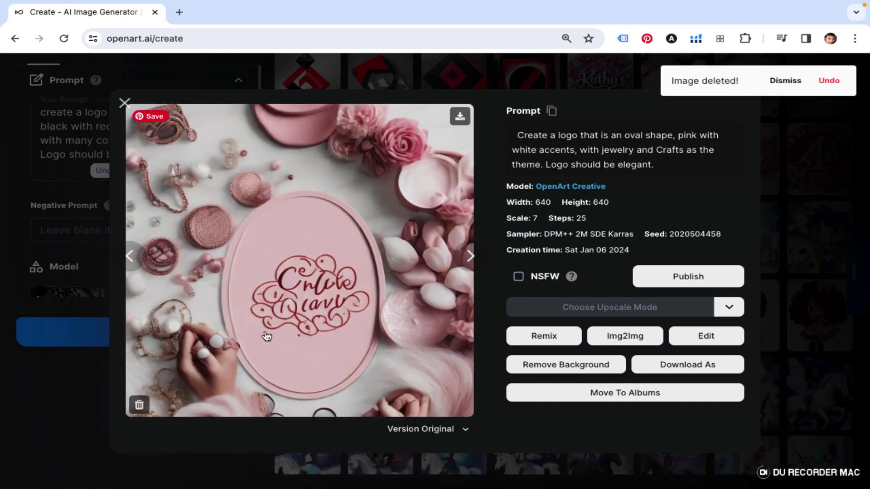
click(126, 101)
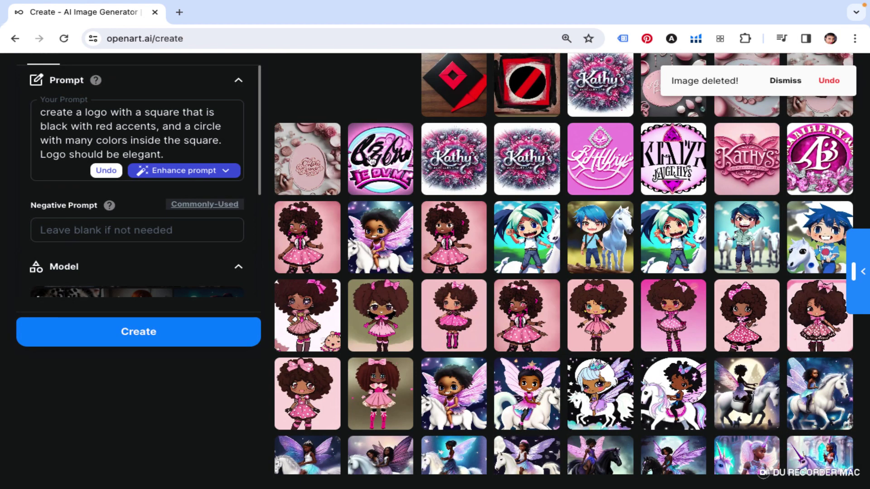
click(371, 159)
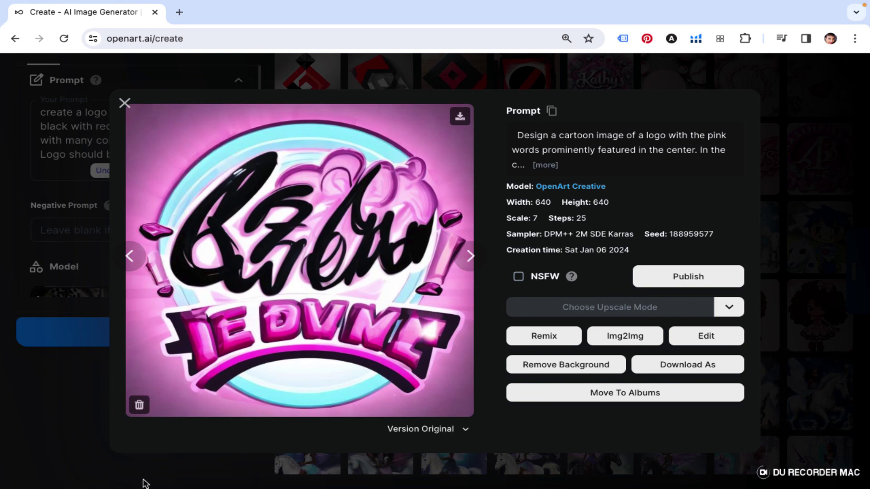
click(140, 406)
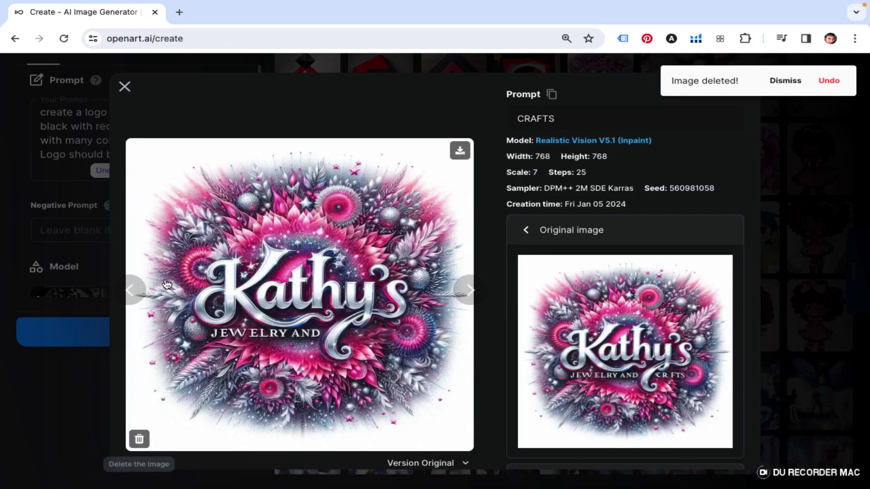
click(126, 88)
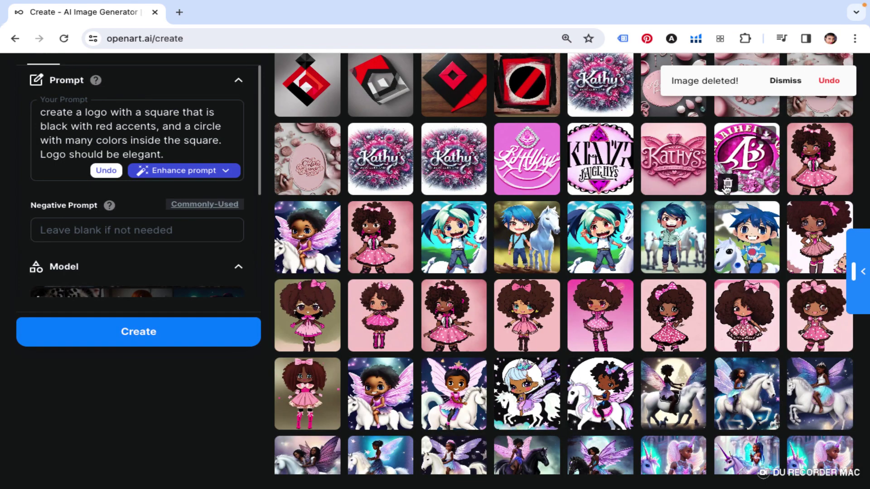
- Delete the two rustic black and red logos, and return to the gallery
click(429, 109)
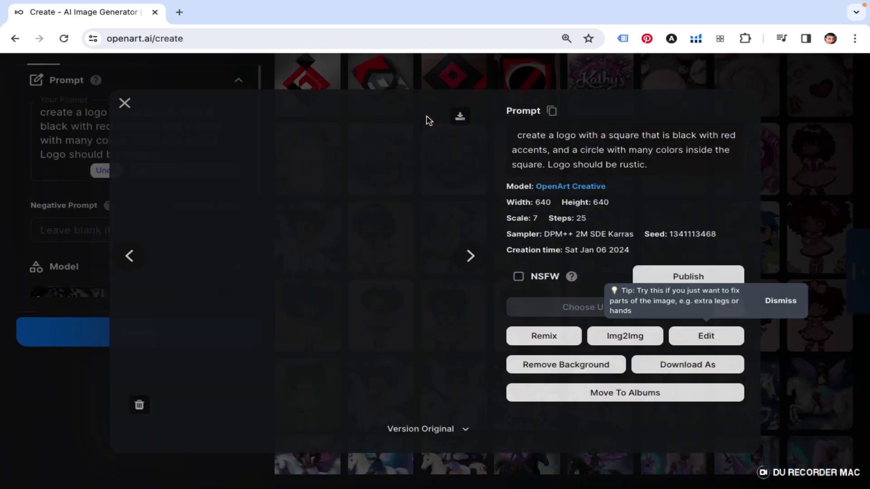
click(139, 405)
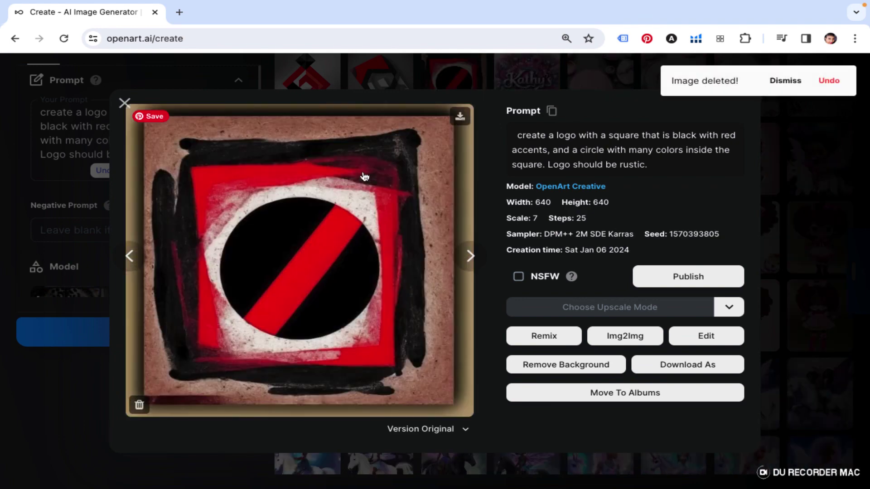
click(139, 404)
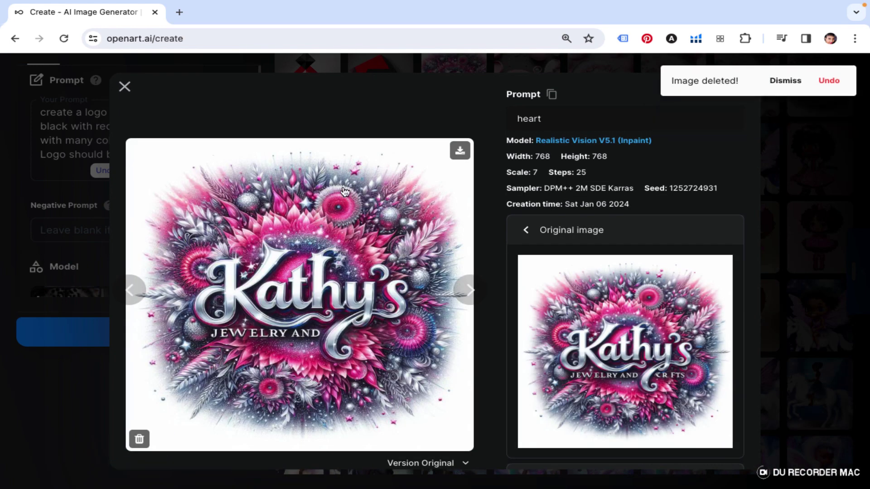
click(125, 87)
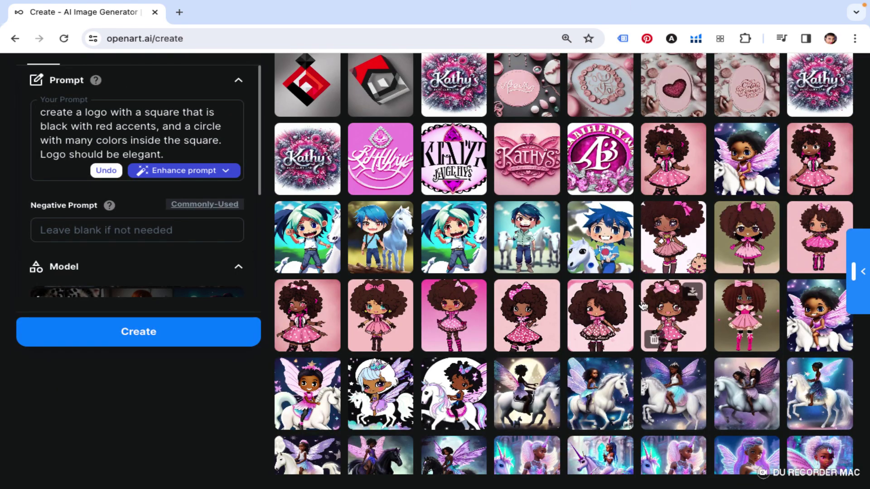
- View the chibi fairy on a white horse and the realistic fairy on a white horse enlarged, and return to the gallery
click(368, 383)
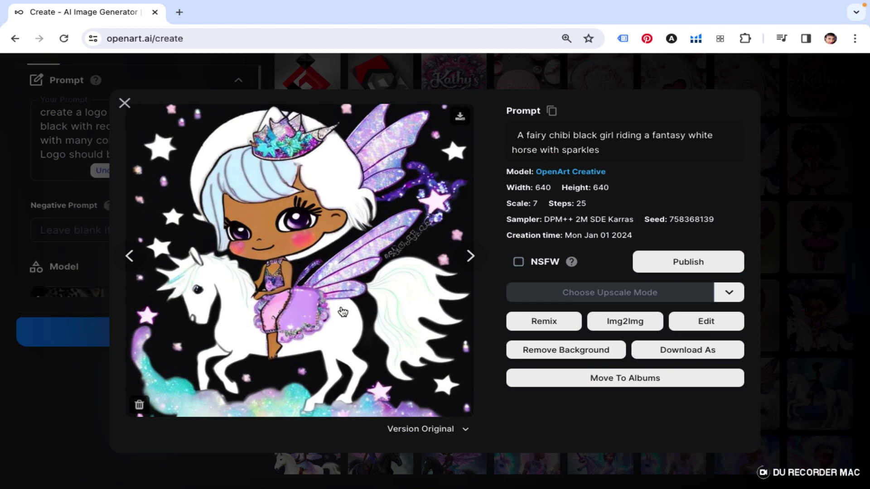
click(124, 105)
click(605, 398)
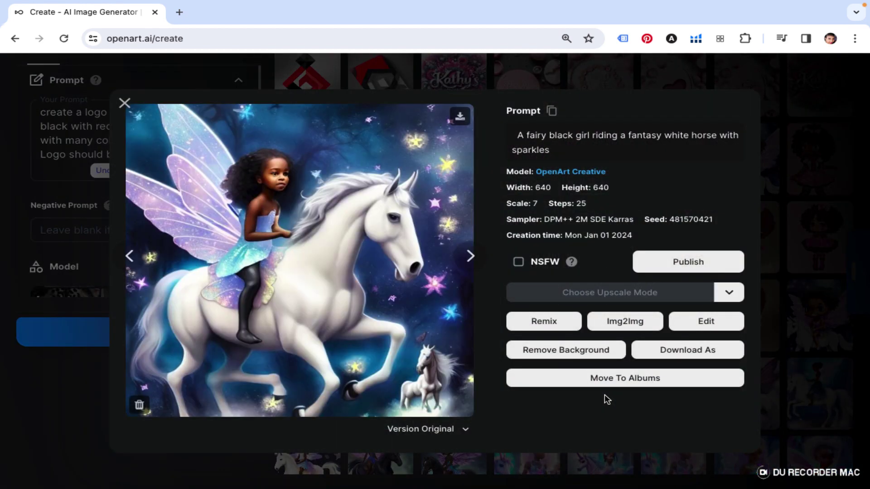
click(125, 104)
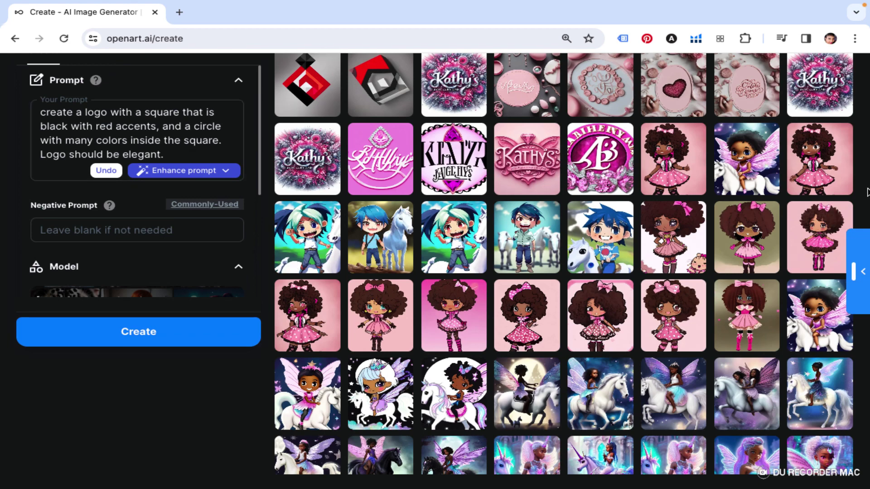
scroll(866, 192, up, 3)
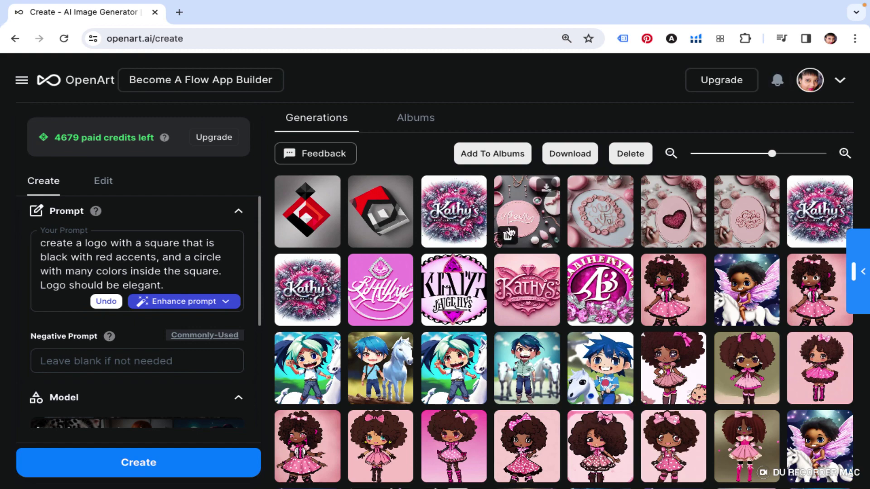
- View the pink oval jewelry logo and the pink winged diamond logo enlarged, and return to the gallery
click(528, 213)
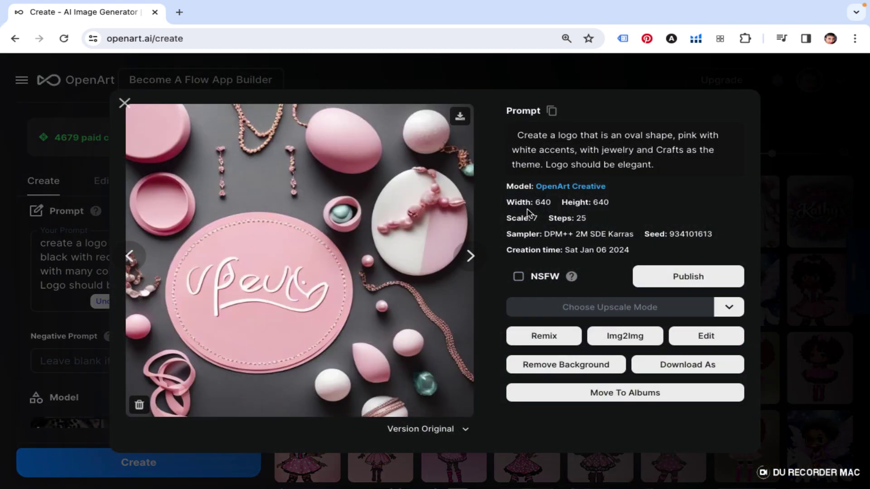
click(125, 104)
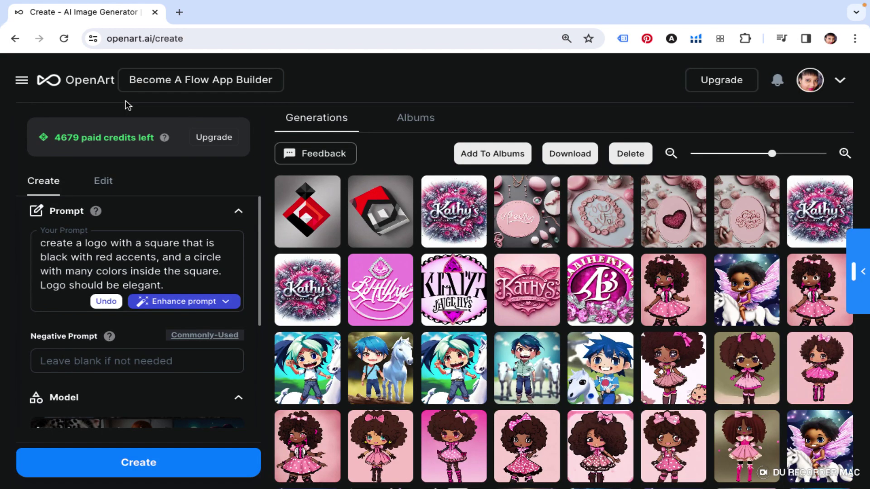
click(530, 305)
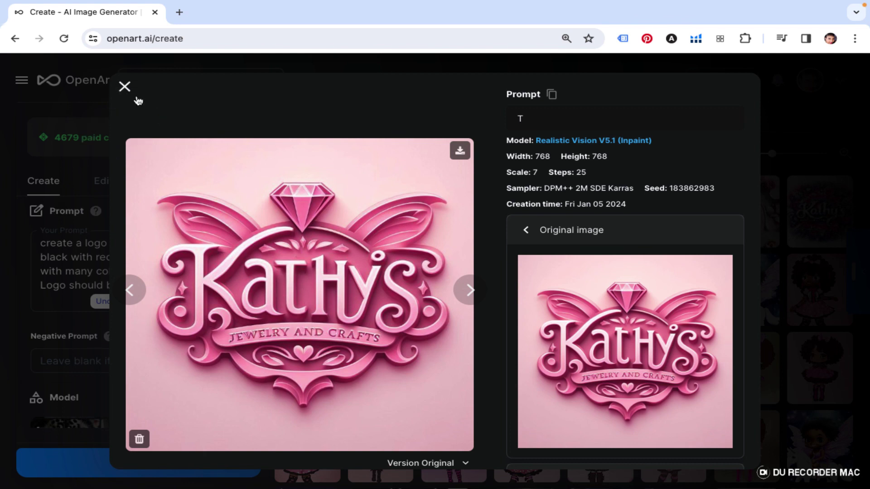
click(125, 86)
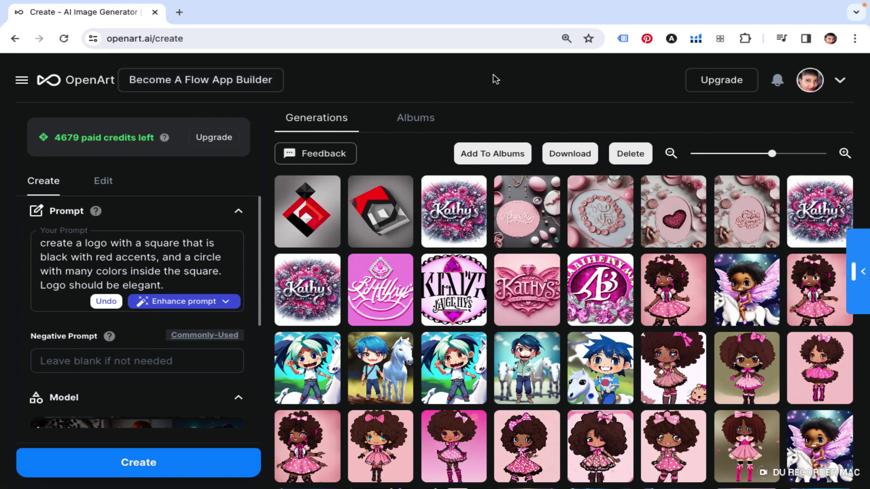
mouse_move(47, 24)
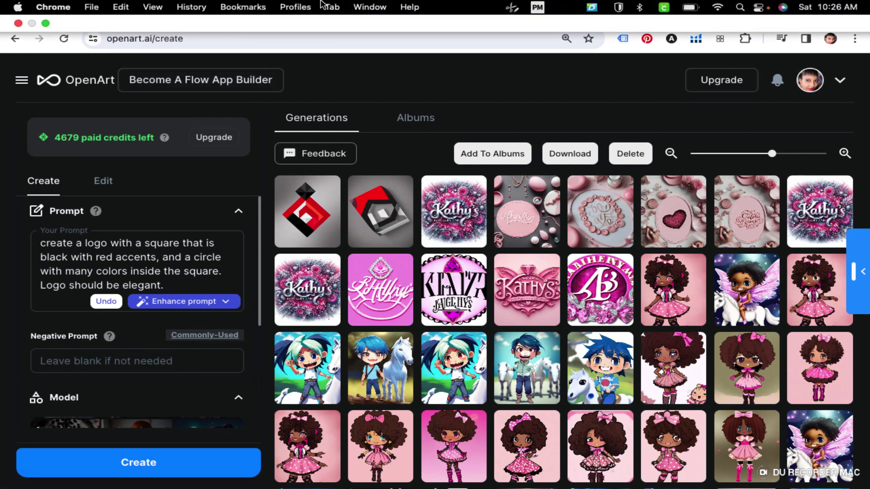
click(47, 24)
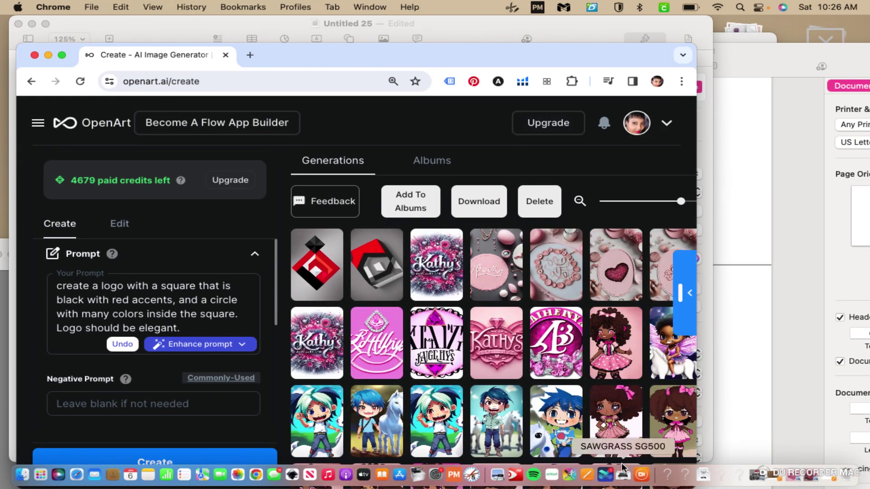
click(641, 475)
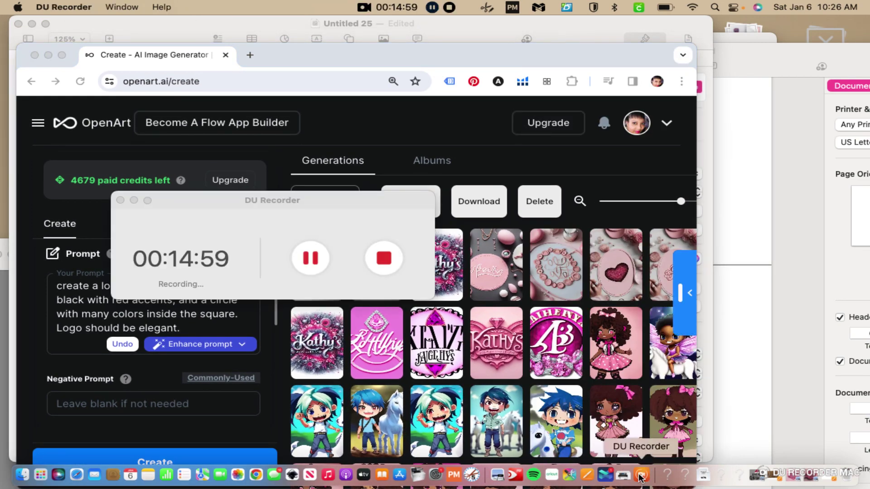